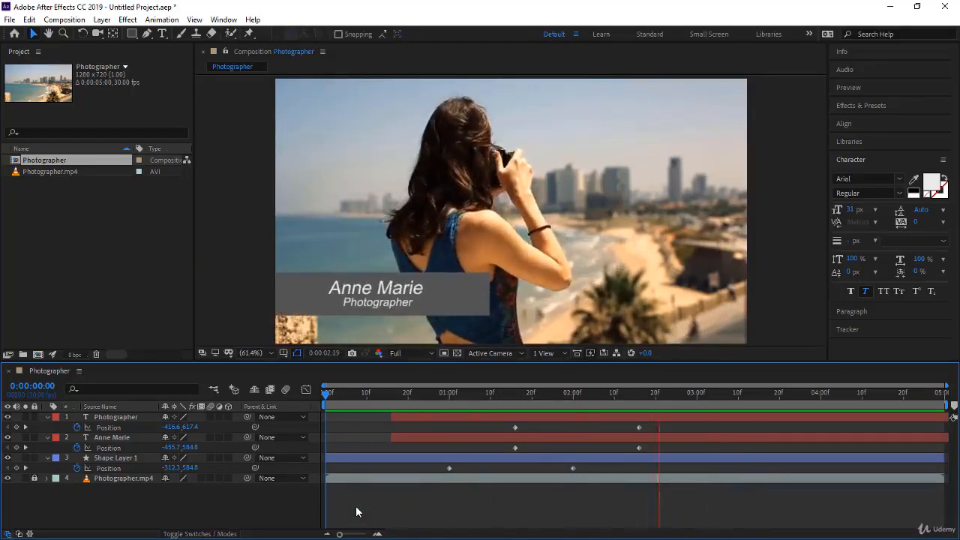
- Play back the finished lower-third animation in the Photographer composition
{"action": "key", "text": "space"}
{"action": "key", "text": "space"}
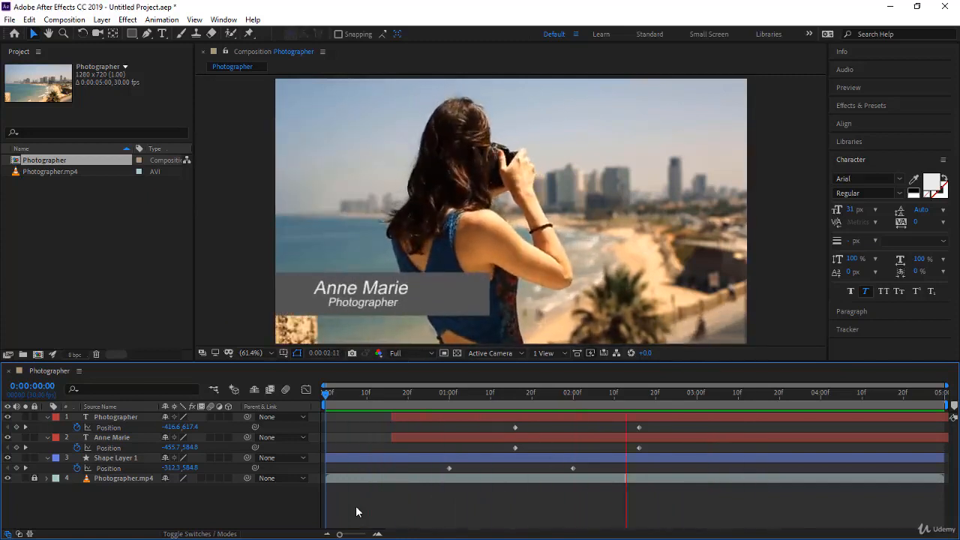
{"action": "key", "text": "space"}
{"action": "key", "text": "space"}
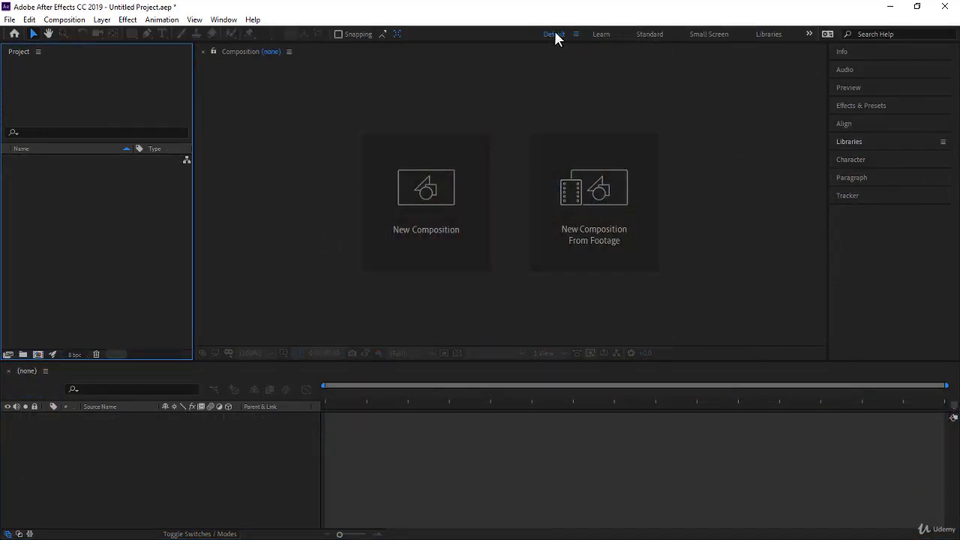
- Reset the Default workspace to its saved layout and collapse the Libraries section
{"action": "left_click", "coordinate": [575, 34]}
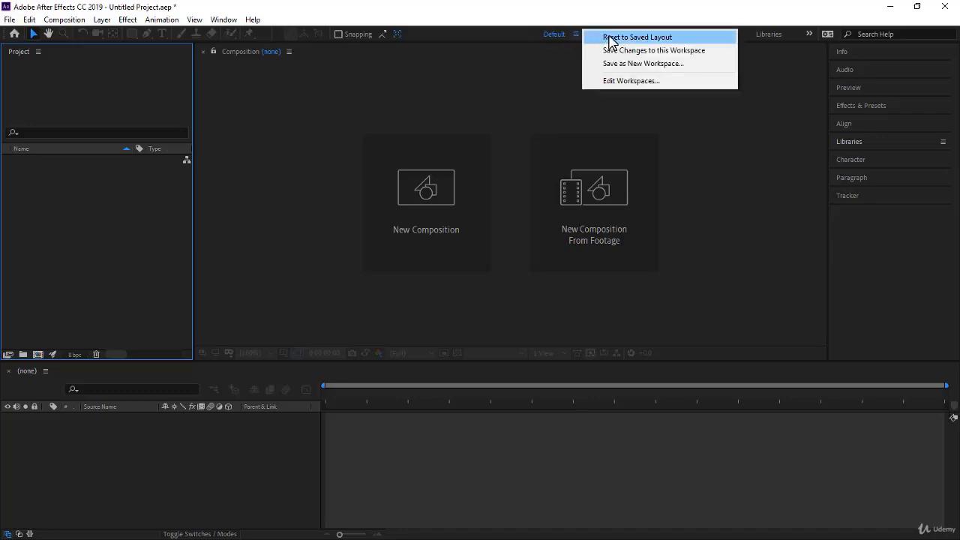
{"action": "left_click", "coordinate": [609, 37]}
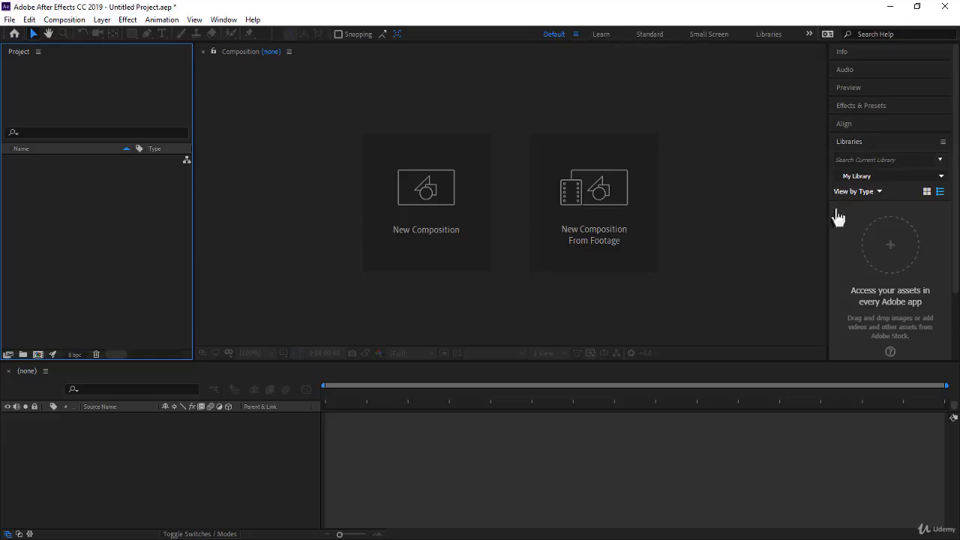
{"action": "left_click", "coordinate": [864, 142]}
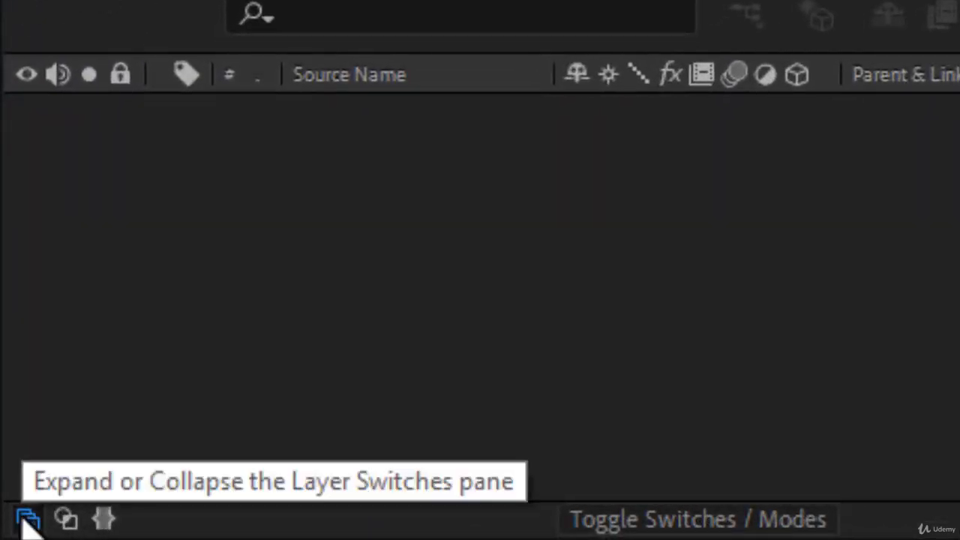
{"action": "left_click", "coordinate": [66, 519]}
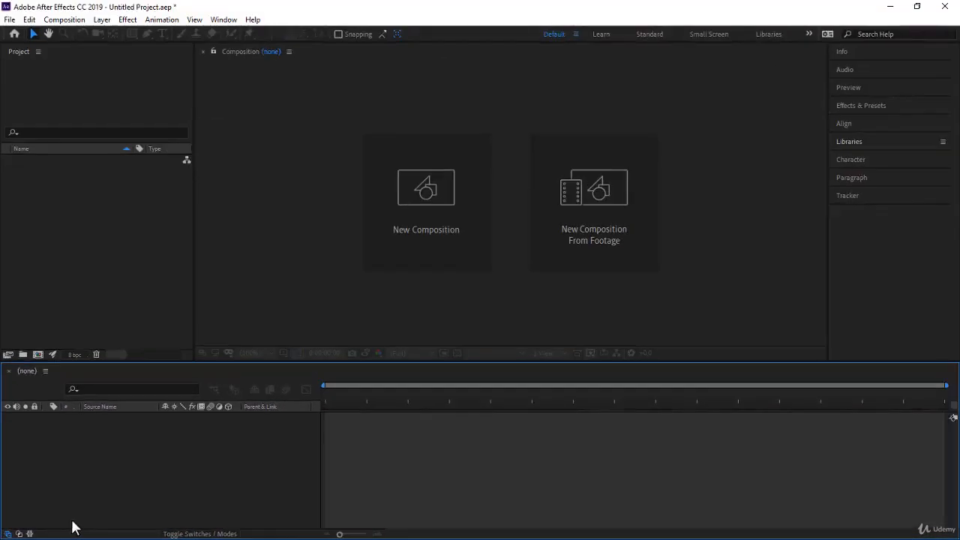
- Import the Photographer video from the (Footage) folder into the project as footage
{"action": "left_click", "coordinate": [123, 216]}
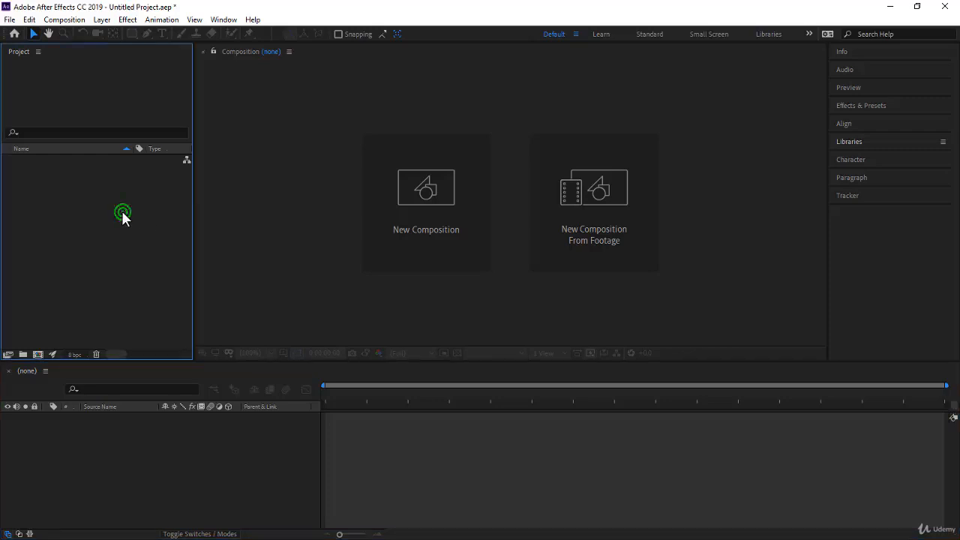
{"action": "right_click", "coordinate": [101, 214]}
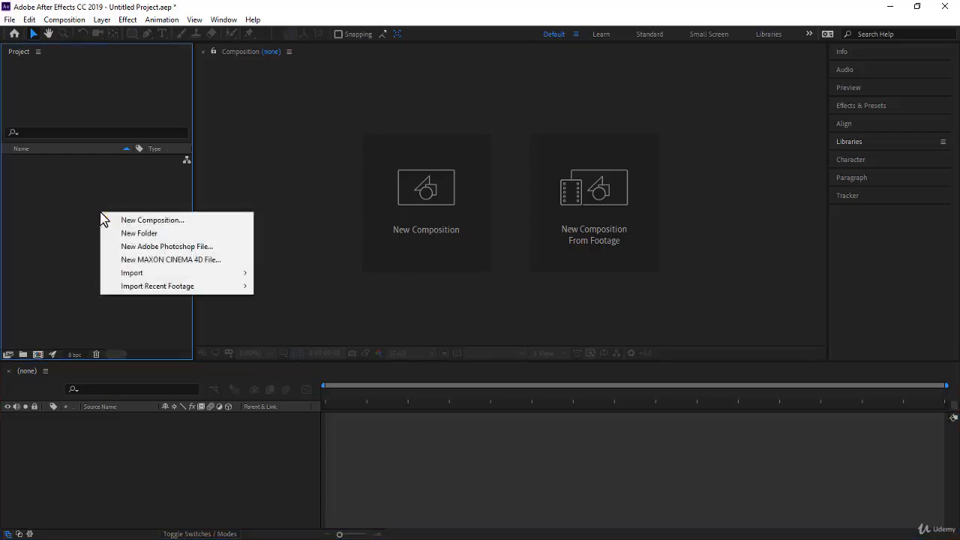
{"action": "mouse_move", "coordinate": [147, 276]}
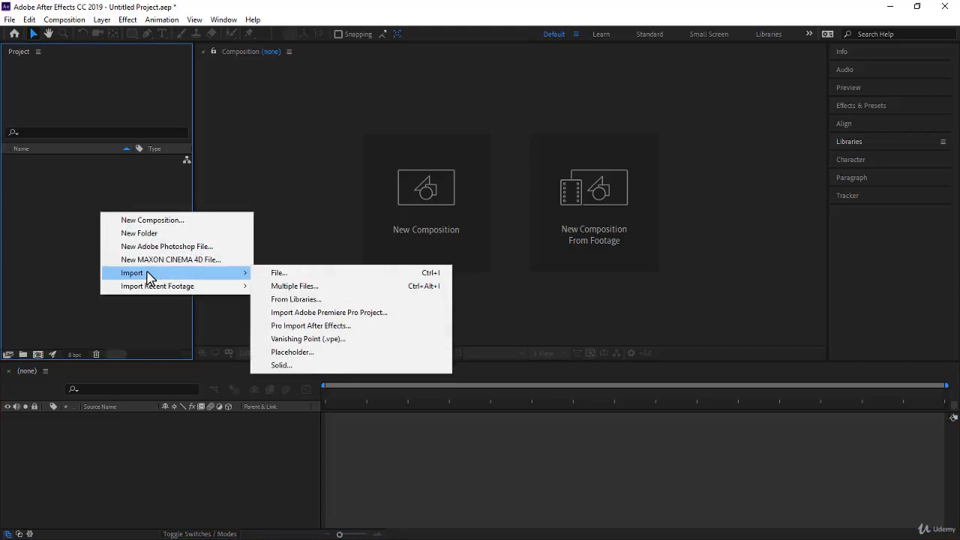
{"action": "left_click", "coordinate": [285, 274]}
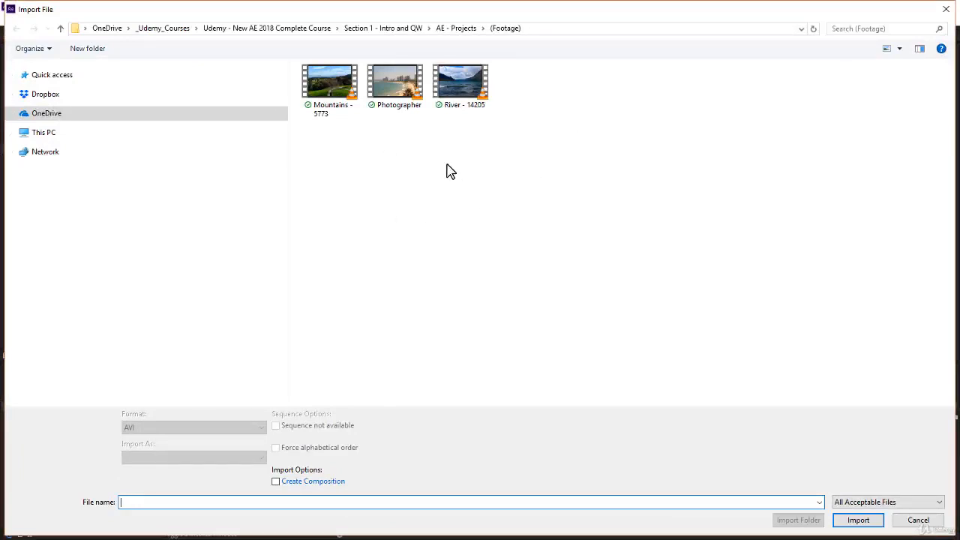
{"action": "left_click", "coordinate": [405, 94]}
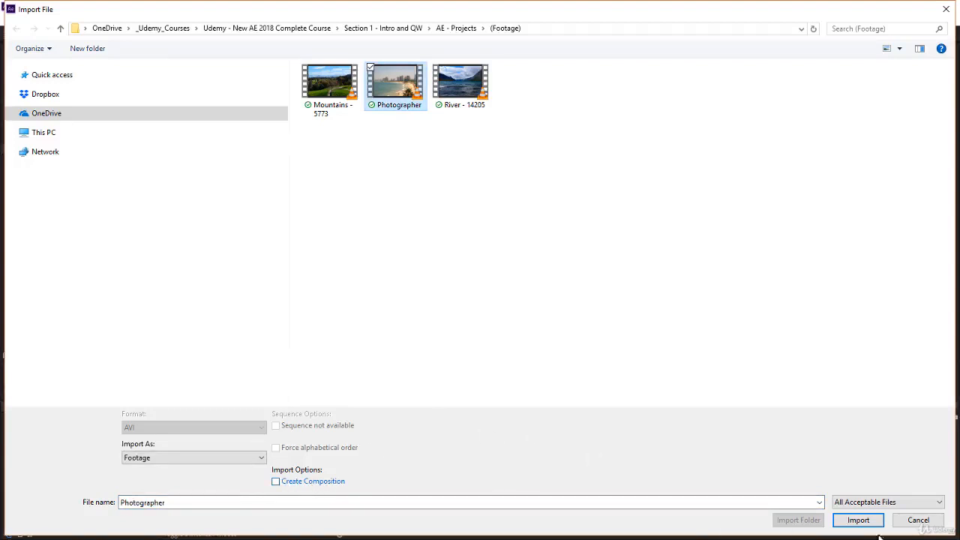
{"action": "left_click", "coordinate": [857, 520]}
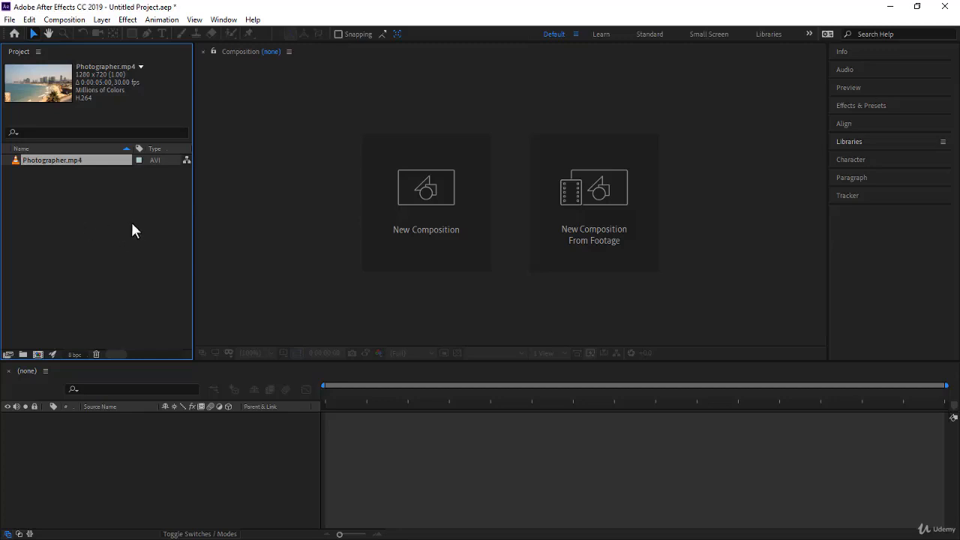
- Create a composition from Photographer.mp4 and play it back from the first frame
{"action": "left_click_drag", "start_coordinate": [95, 162], "coordinate": [158, 445]}
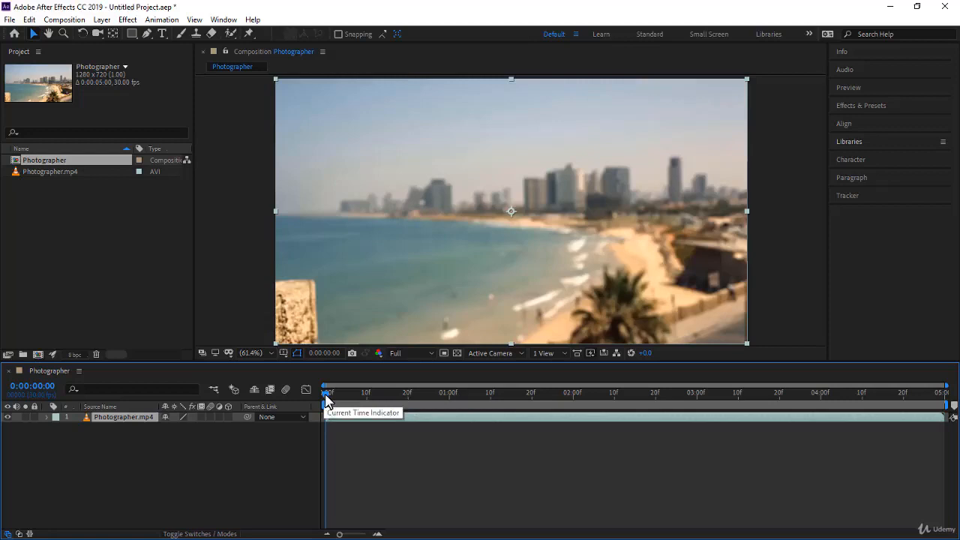
{"action": "left_click_drag", "start_coordinate": [326, 401], "coordinate": [275, 445]}
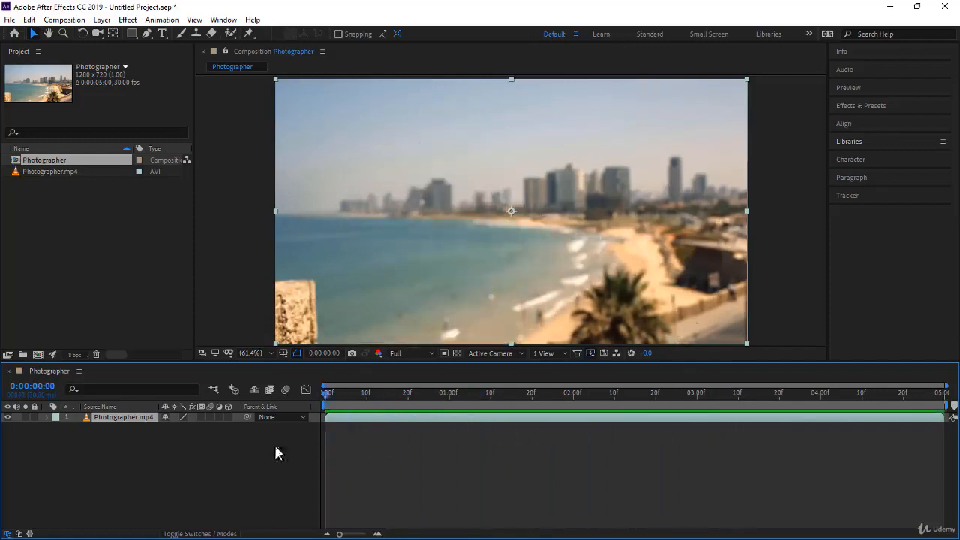
{"action": "left_click", "coordinate": [268, 462]}
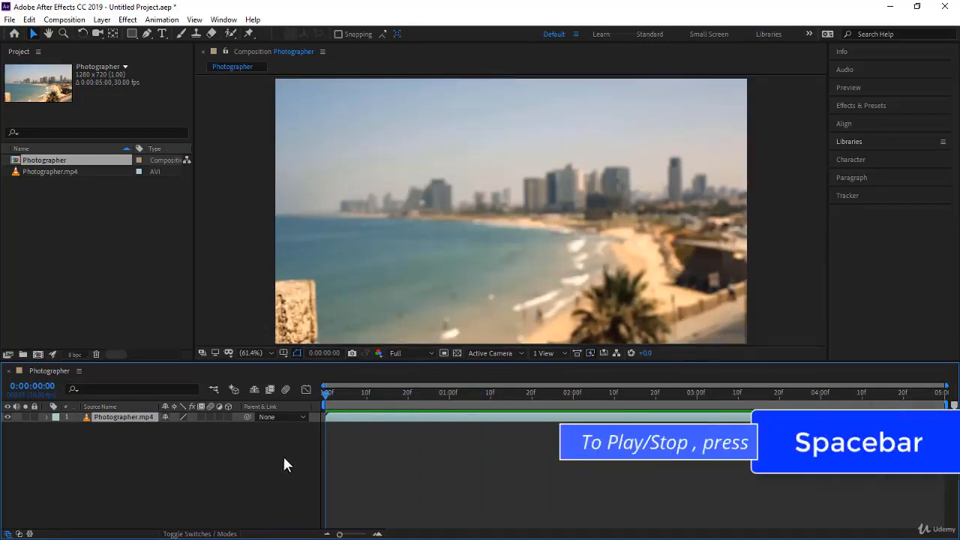
{"action": "key", "text": "space"}
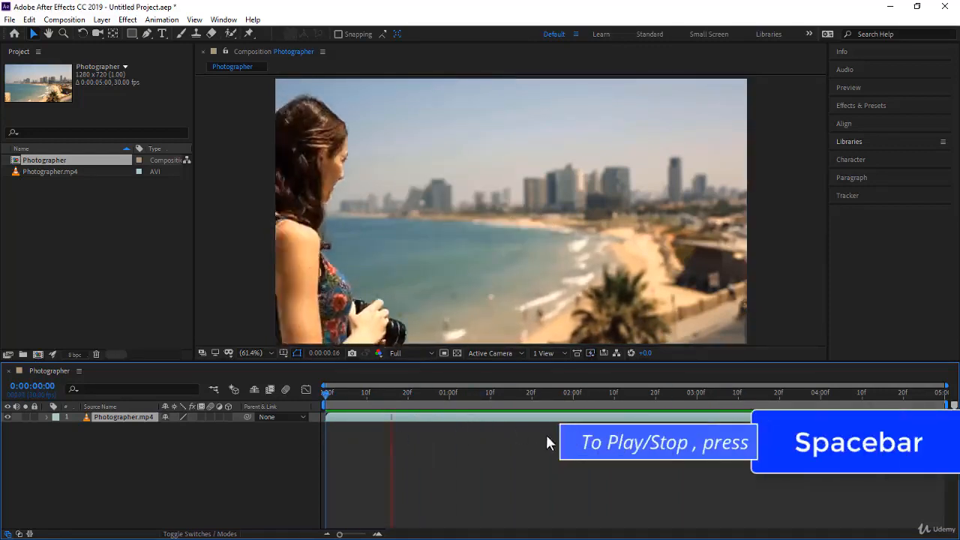
- Lock the Photographer.mp4 layer and test whether the footage can still be moved in the composition view
{"action": "left_click", "coordinate": [335, 414]}
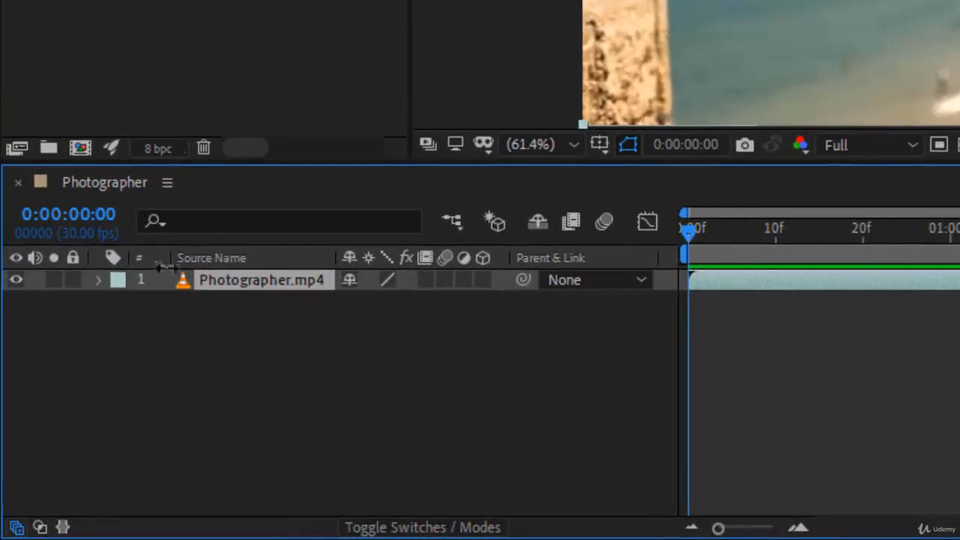
{"action": "left_click", "coordinate": [73, 279]}
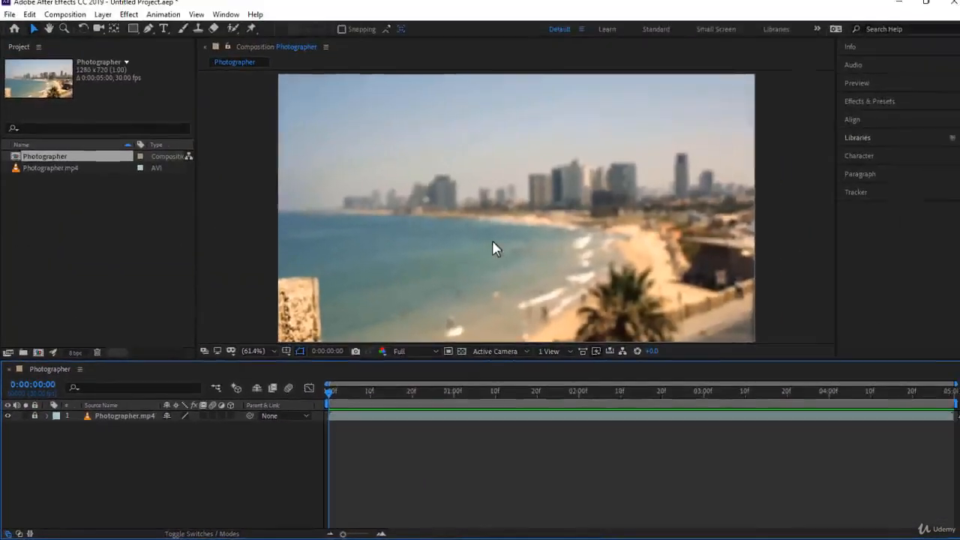
{"action": "left_click_drag", "start_coordinate": [684, 76], "coordinate": [874, 66]}
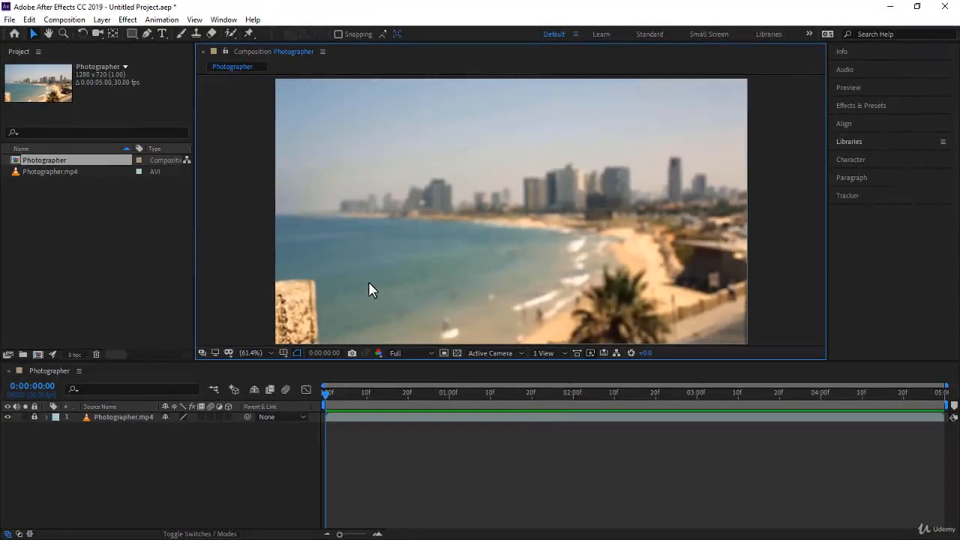
- Draw a wide rectangle with the Rectangle tool in the frame's lower-left area, starting just outside the left edge
{"action": "left_click", "coordinate": [131, 35]}
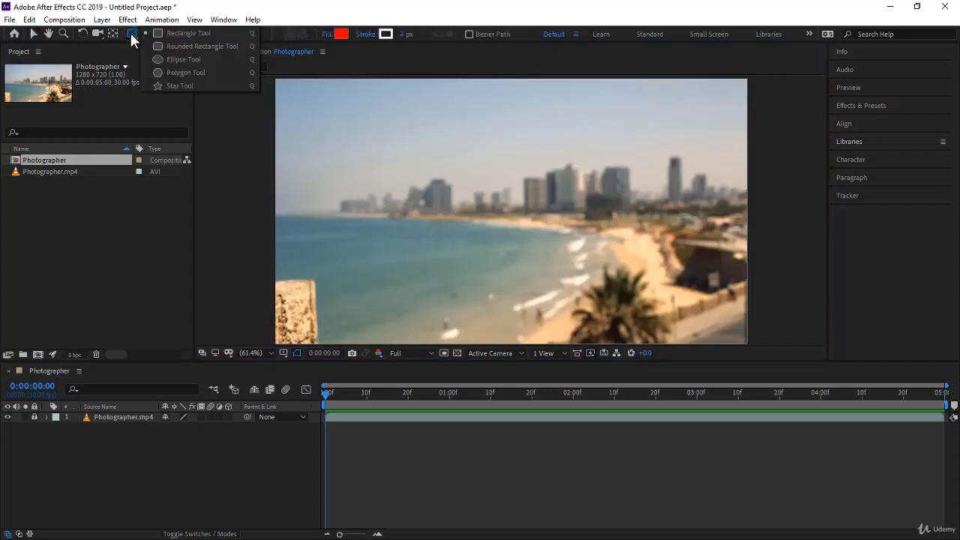
{"action": "left_click", "coordinate": [181, 32]}
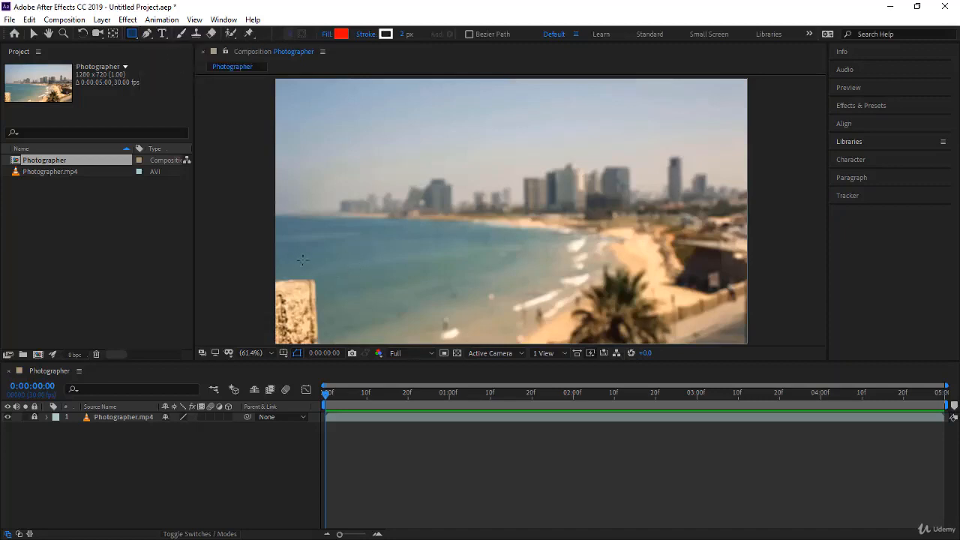
{"action": "mouse_move", "coordinate": [271, 271]}
{"action": "left_mouse_down"}
{"action": "mouse_move", "coordinate": [385, 317]}
{"action": "mouse_move", "coordinate": [511, 322]}
{"action": "mouse_move", "coordinate": [277, 281]}
{"action": "mouse_move", "coordinate": [491, 315]}
{"action": "left_mouse_up"}
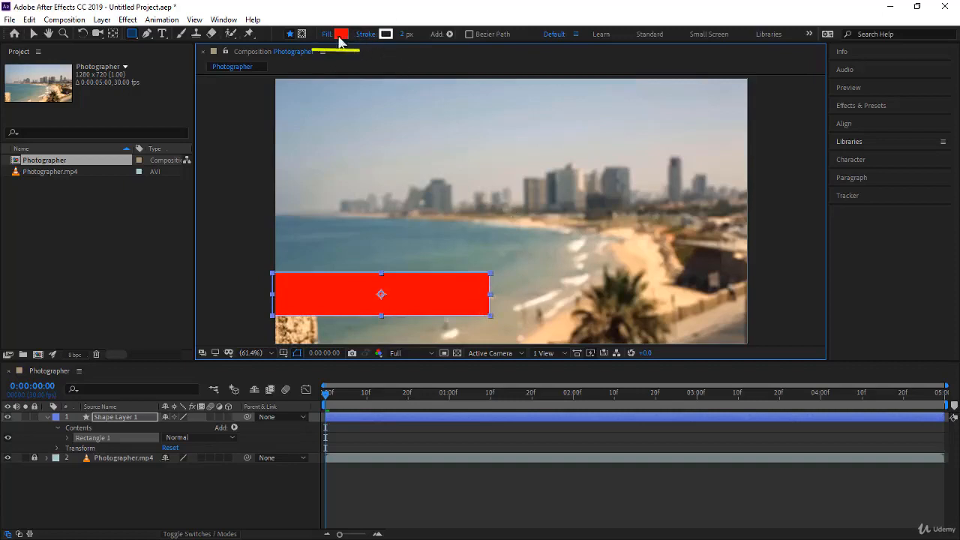
- Set the rectangle's fill to dark gray 545454 and its stroke width to 0 px, and deselect the shape layer
{"action": "left_click", "coordinate": [341, 34]}
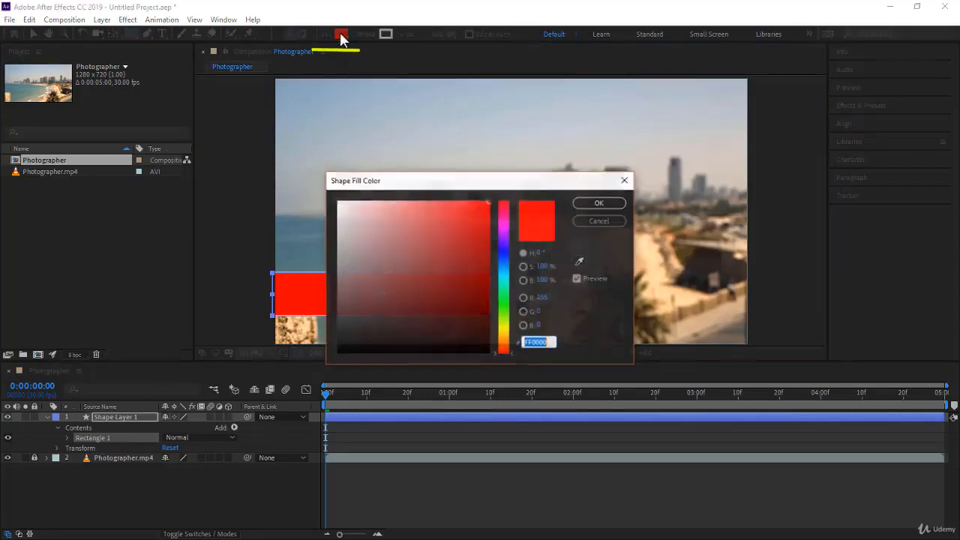
{"action": "left_click_drag", "start_coordinate": [381, 276], "coordinate": [313, 303]}
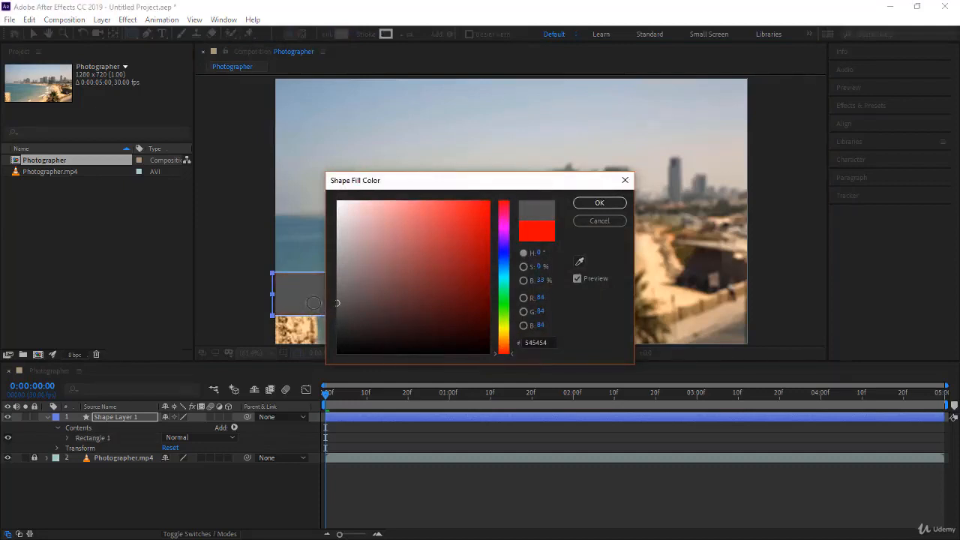
{"action": "left_click", "coordinate": [590, 203]}
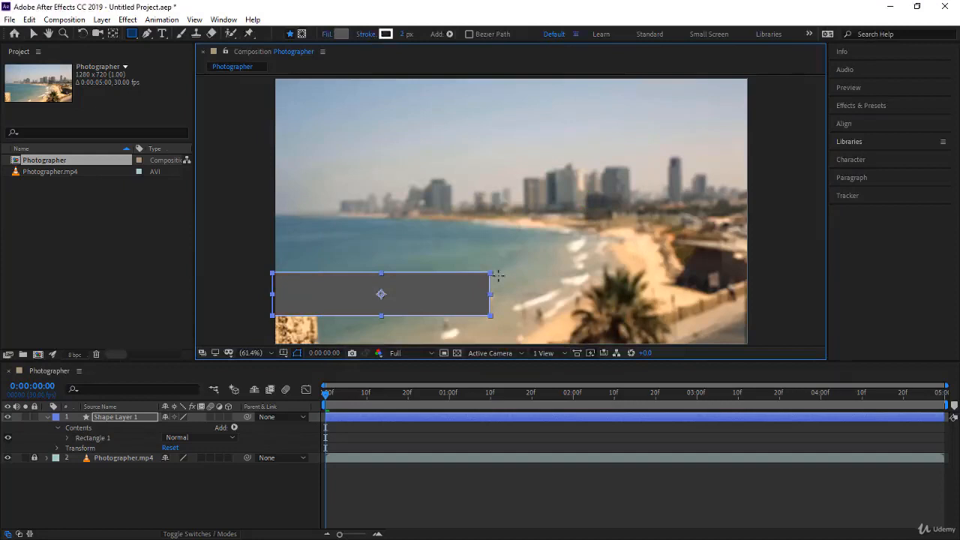
{"action": "left_click", "coordinate": [402, 34]}
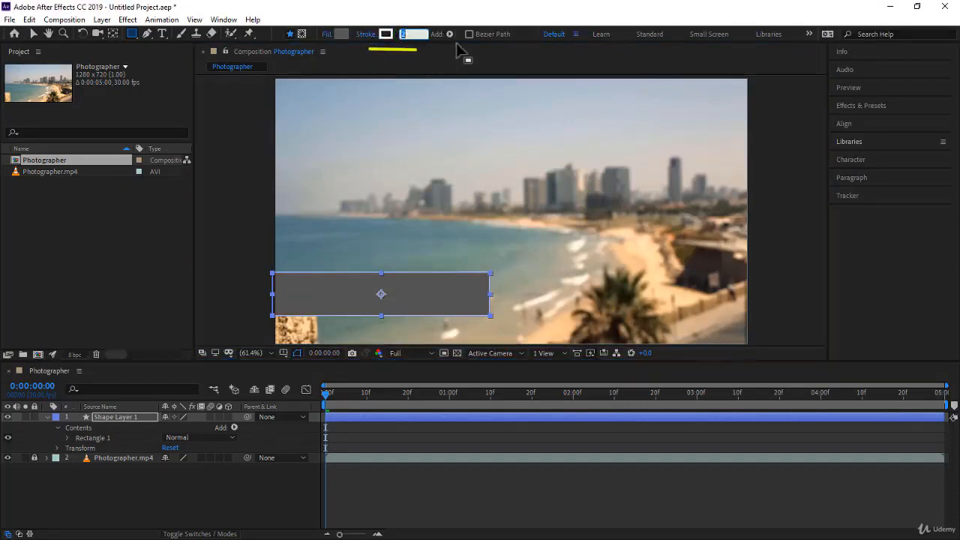
{"action": "type", "text": "0"}
{"action": "key", "text": "Return"}
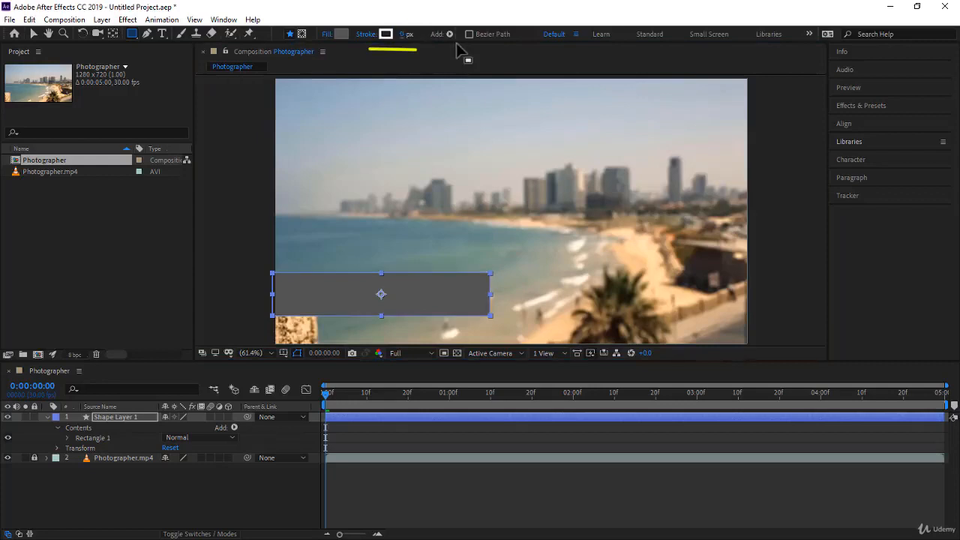
{"action": "left_click", "coordinate": [391, 493]}
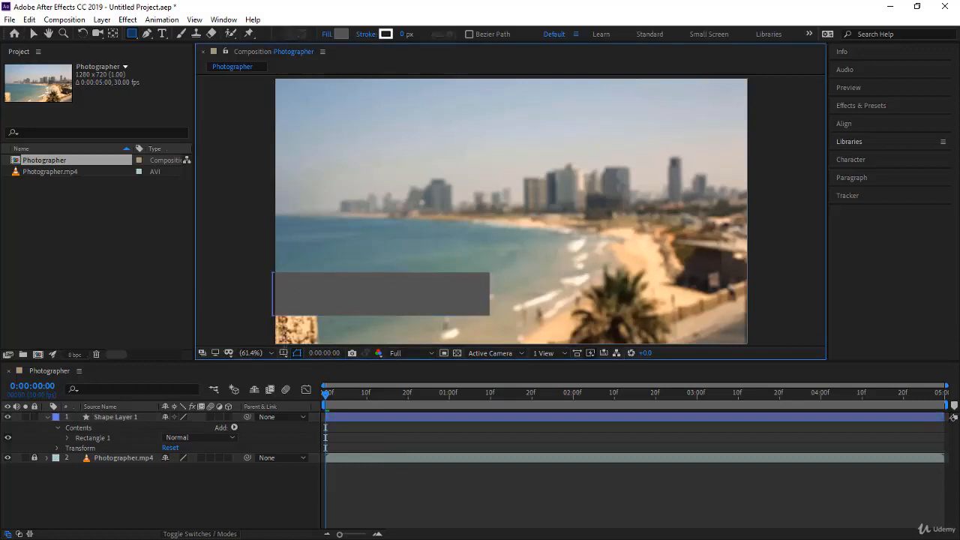
{"action": "left_click", "coordinate": [288, 493]}
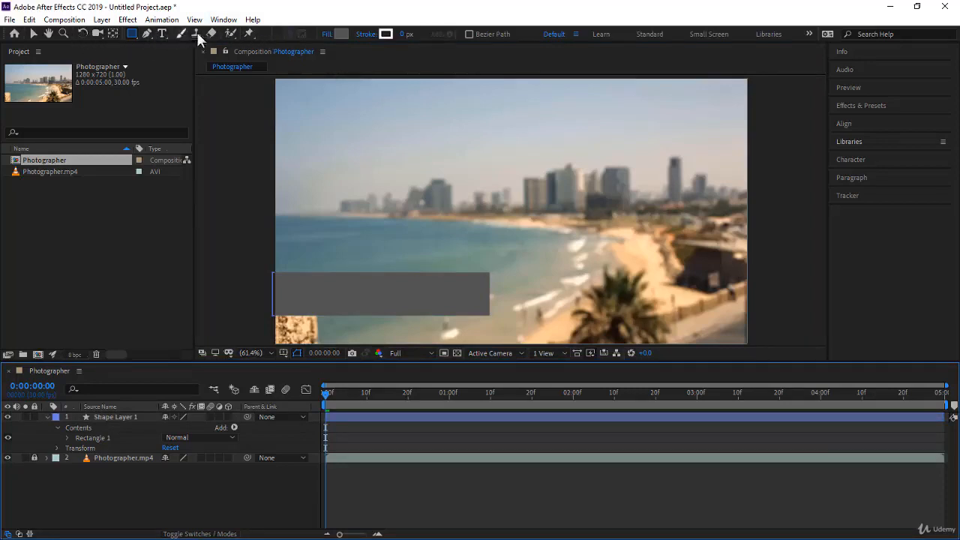
- Activate the Horizontal Type tool and make sure the Character settings are shown and expanded
{"action": "left_click", "coordinate": [160, 33]}
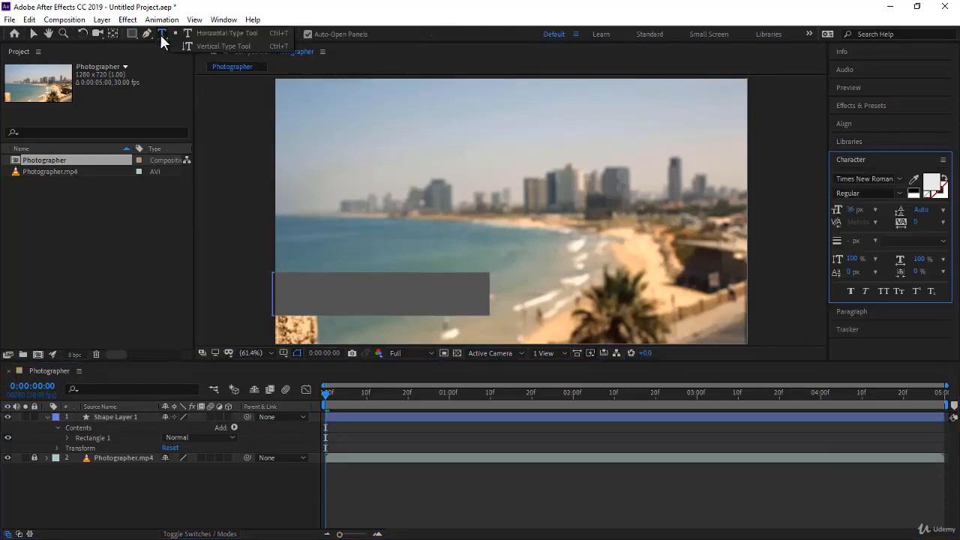
{"action": "left_click", "coordinate": [232, 36]}
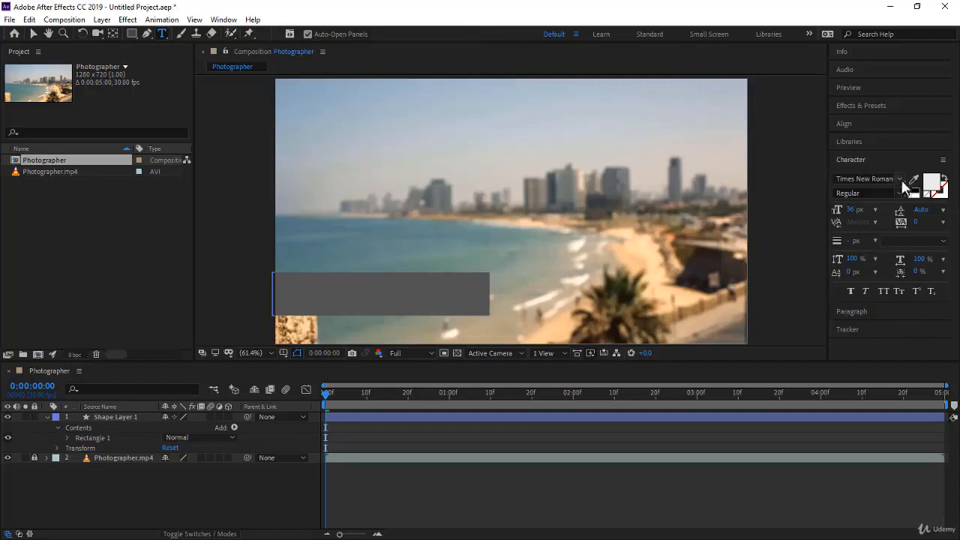
{"action": "left_click", "coordinate": [223, 20]}
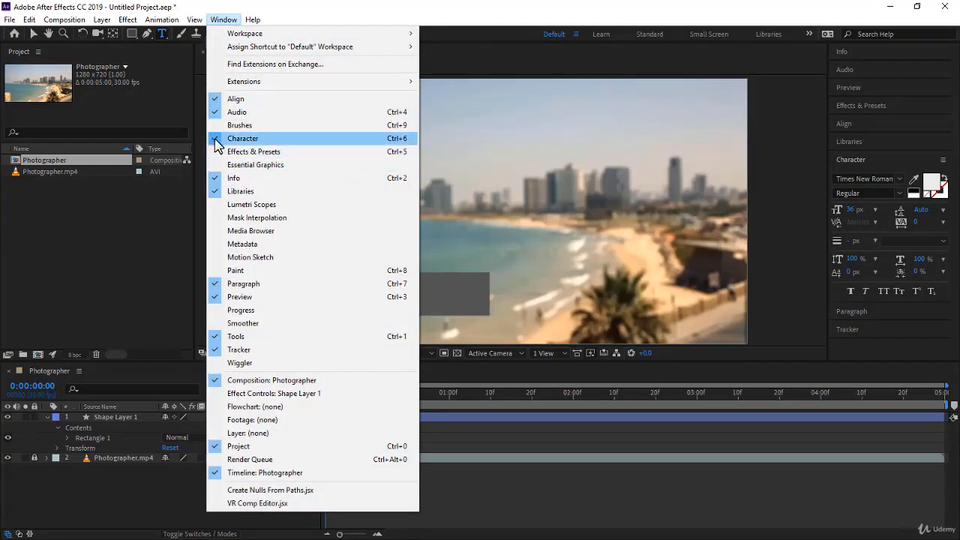
{"action": "left_click", "coordinate": [878, 160]}
{"action": "left_click", "coordinate": [878, 159]}
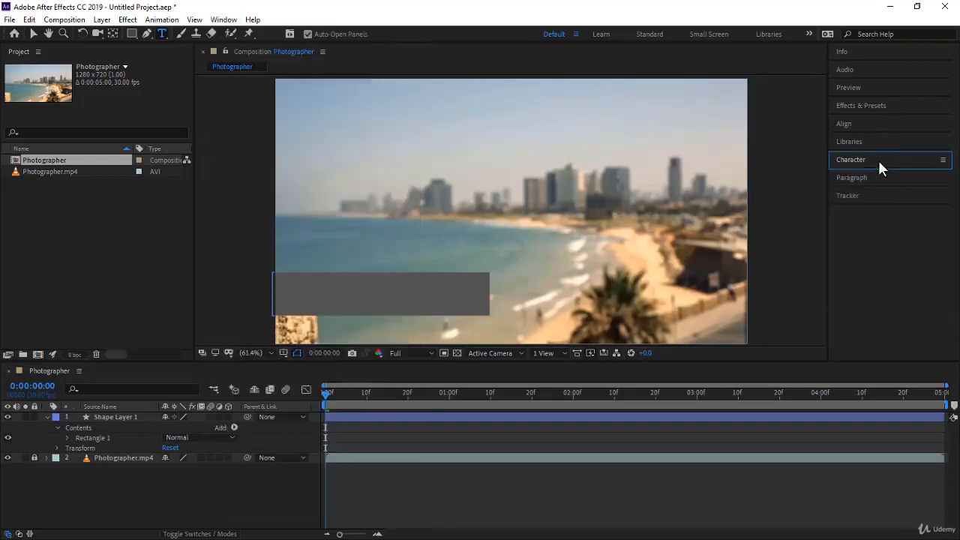
{"action": "left_click", "coordinate": [878, 160]}
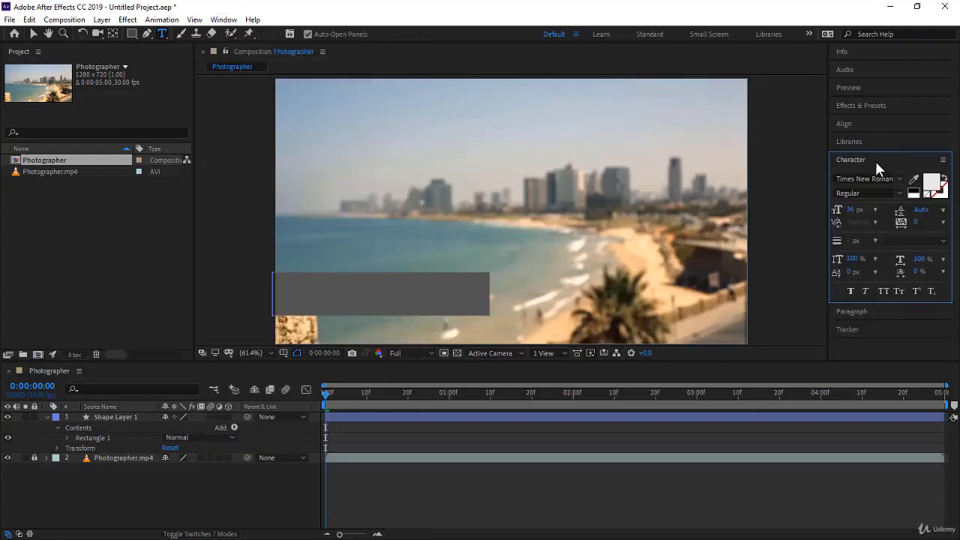
{"action": "left_click", "coordinate": [876, 160]}
{"action": "left_click", "coordinate": [876, 161]}
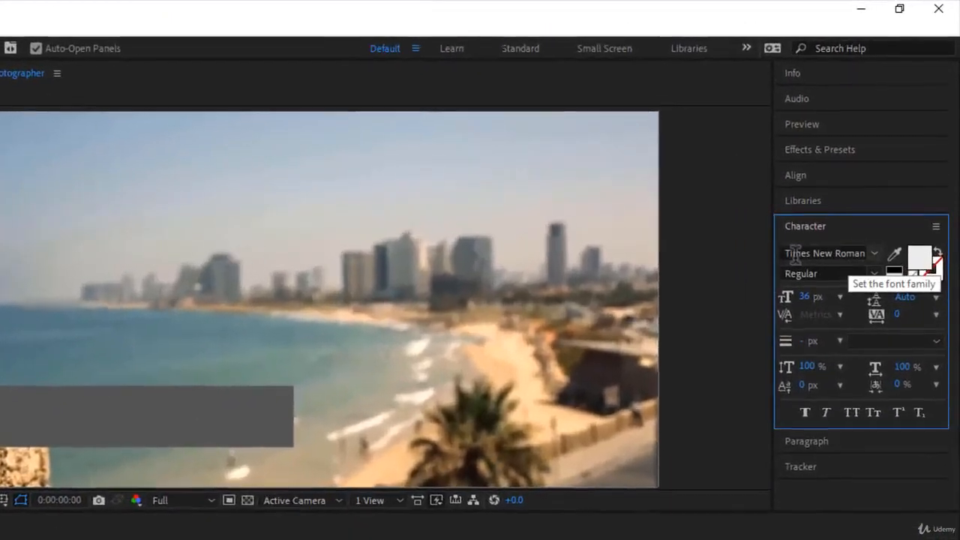
- Set the text font to Arial Regular in the Character settings
{"action": "left_click", "coordinate": [796, 254]}
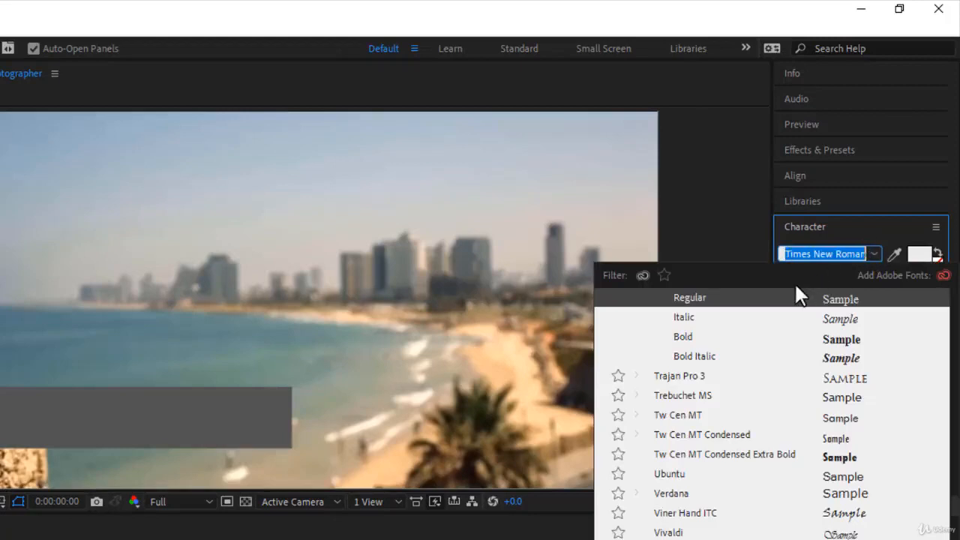
{"action": "type", "text": "ar"}
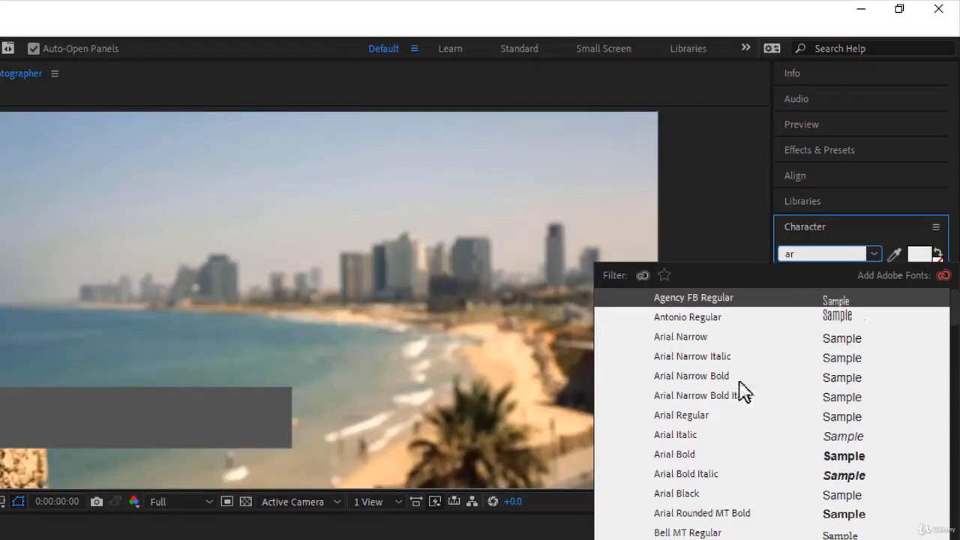
{"action": "left_click", "coordinate": [691, 415]}
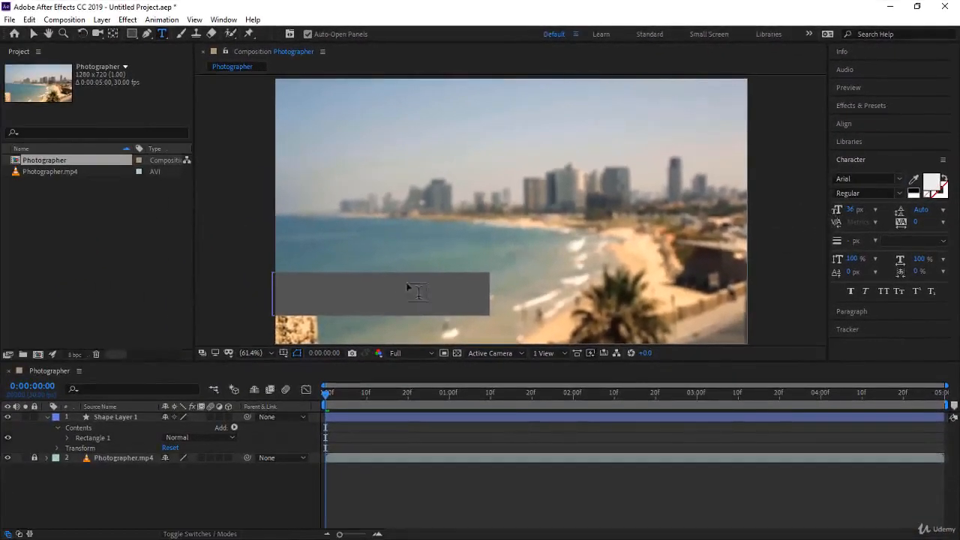
- Add a text layer with the person's name on the upper part of the gray bar
{"action": "left_click", "coordinate": [315, 289]}
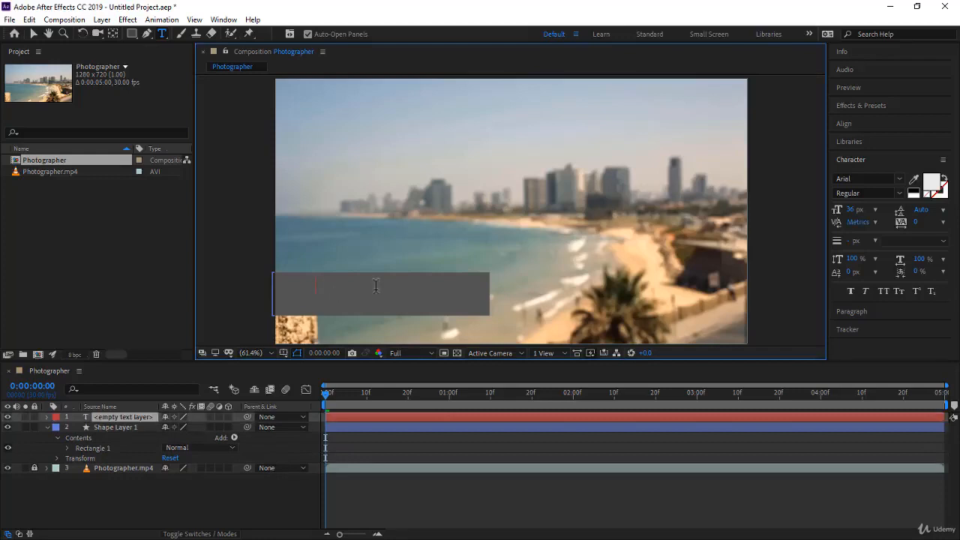
{"action": "type", "text": "Anne Marie"}
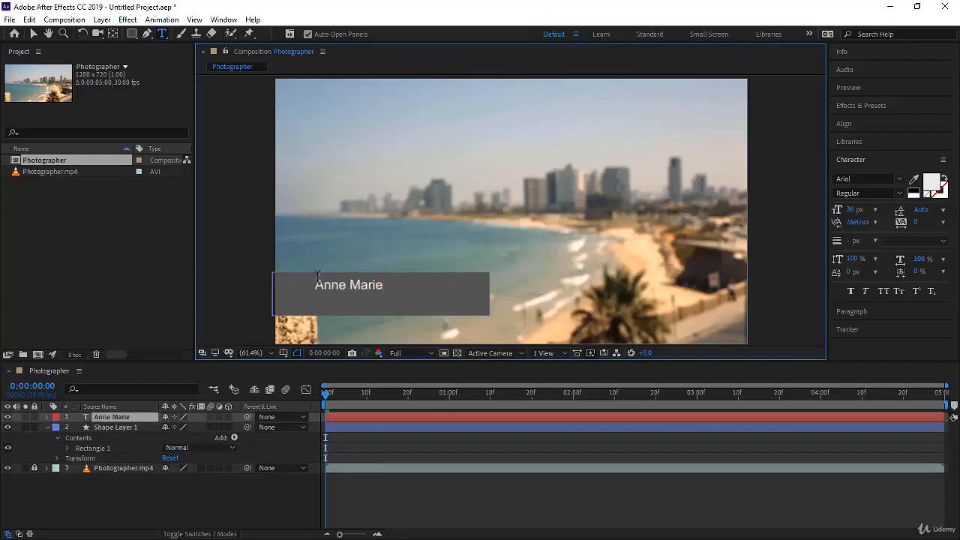
{"action": "left_click", "coordinate": [35, 32]}
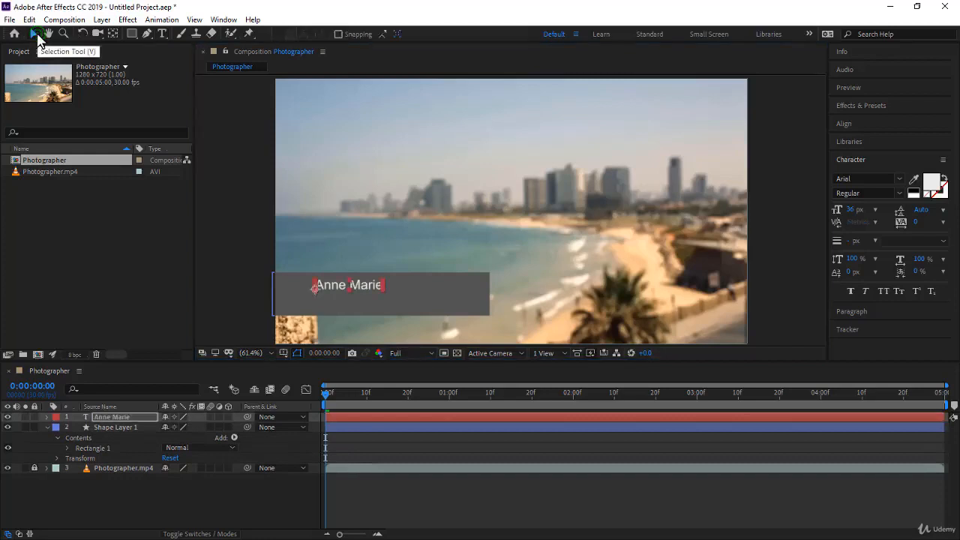
- Set the name text's font size to 50 px and make it faux italic
{"action": "left_click", "coordinate": [853, 238]}
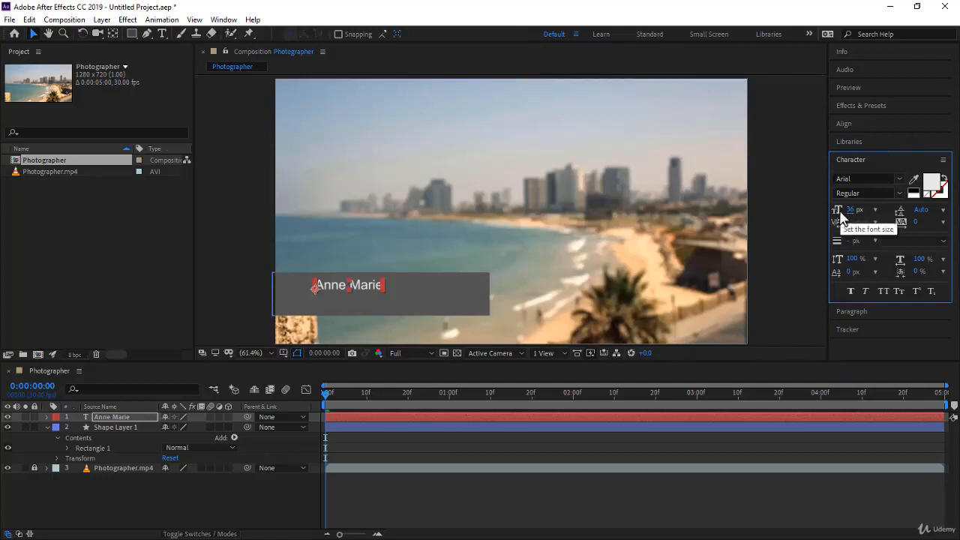
{"action": "left_click_drag", "start_coordinate": [850, 210], "coordinate": [866, 222]}
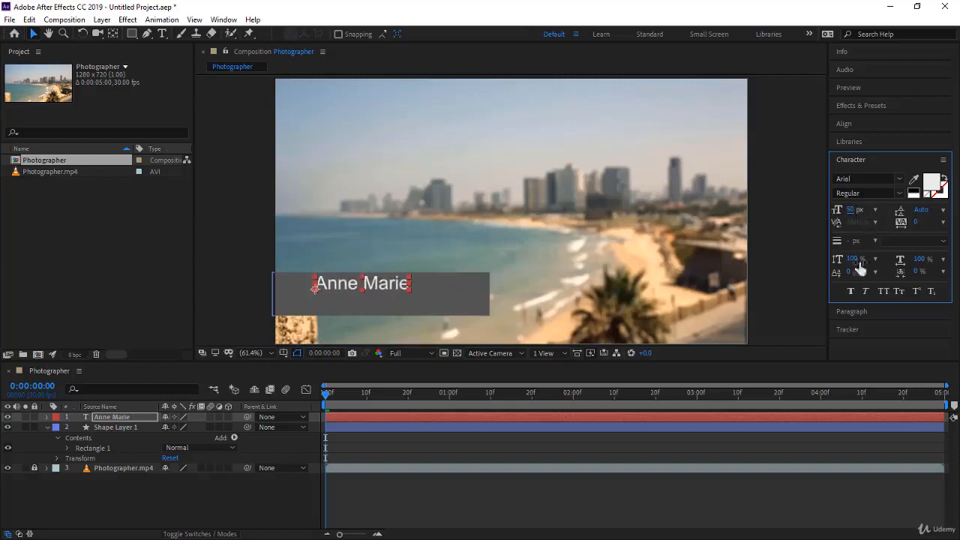
{"action": "left_click", "coordinate": [865, 296]}
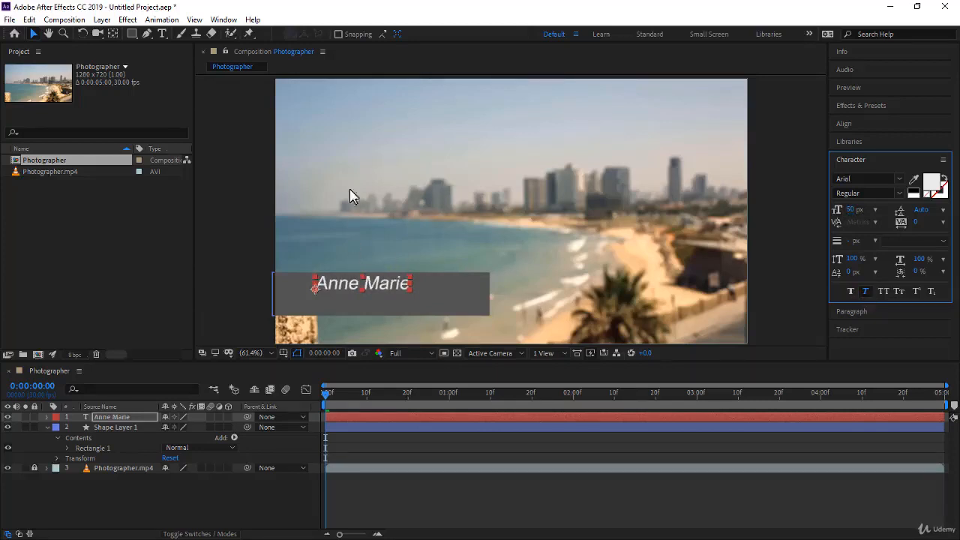
- Add a separate text layer reading "Photographer" below the name on the gray bar
{"action": "left_click", "coordinate": [163, 34]}
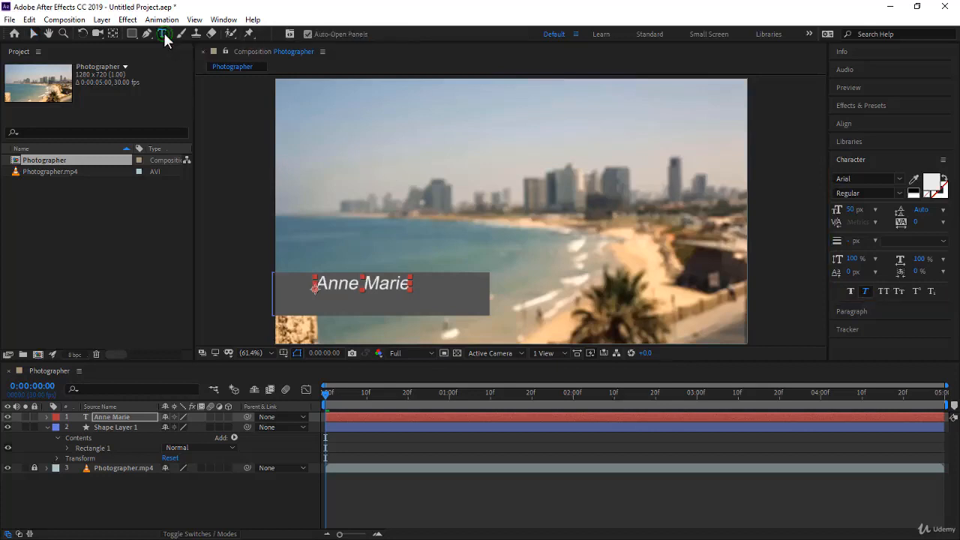
{"action": "left_click", "coordinate": [324, 306]}
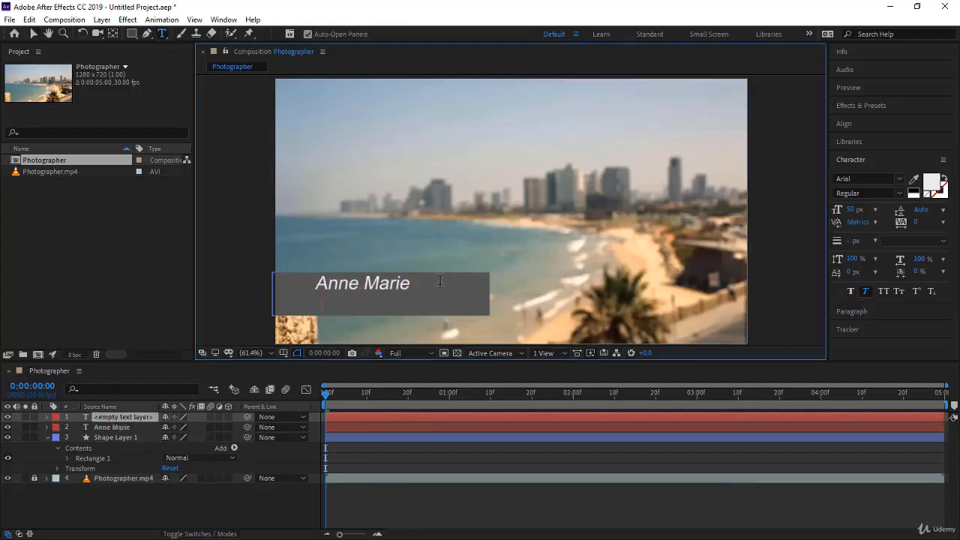
{"action": "type", "text": "Phot"}
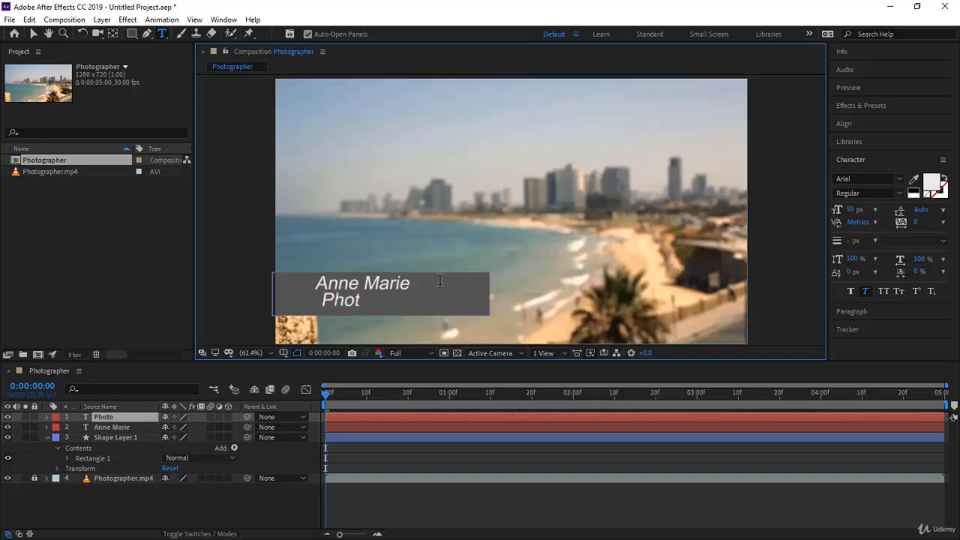
{"action": "type", "text": "ographer"}
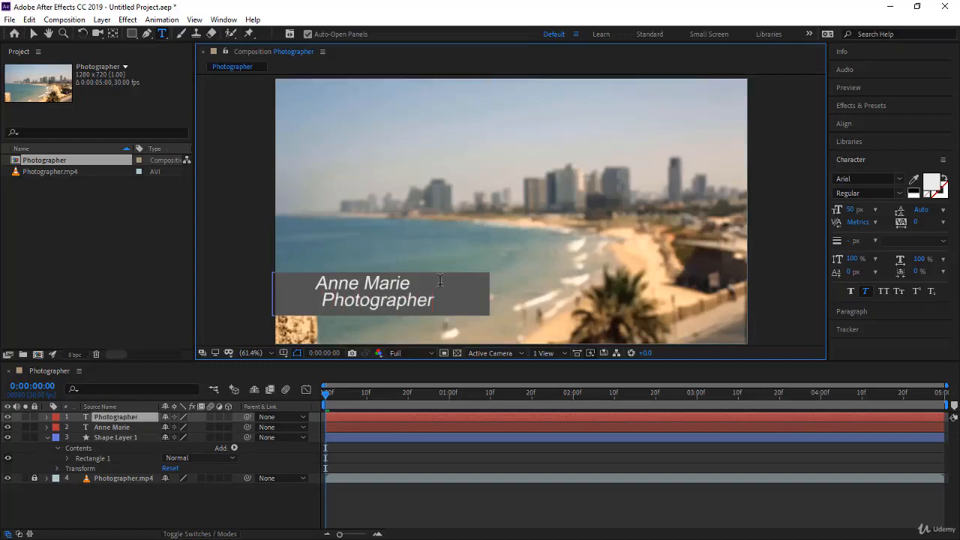
{"action": "left_click", "coordinate": [33, 35]}
- Reduce the "Photographer" text to 31 px, arrange both text lines centered within the gray bar, and deselect them
{"action": "left_click", "coordinate": [383, 304]}
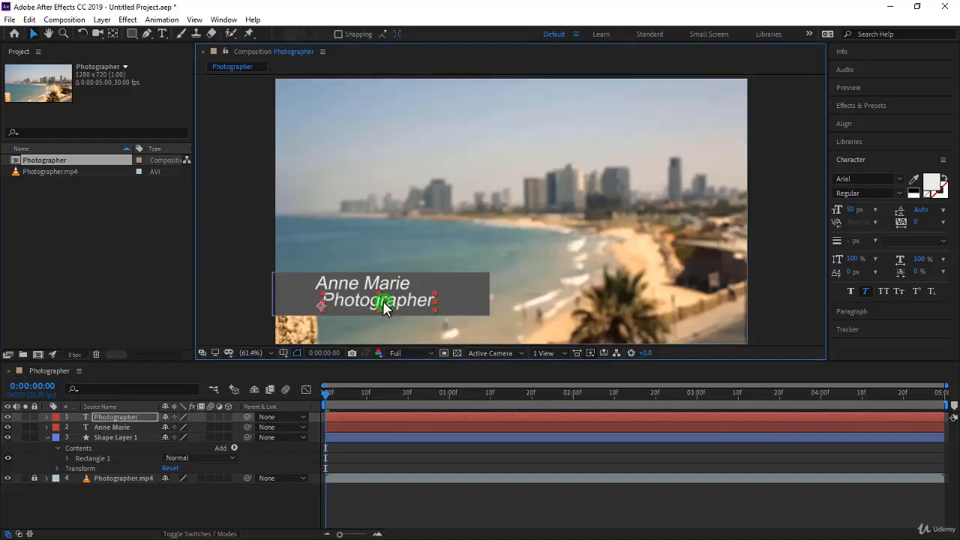
{"action": "left_click_drag", "start_coordinate": [383, 302], "coordinate": [373, 305]}
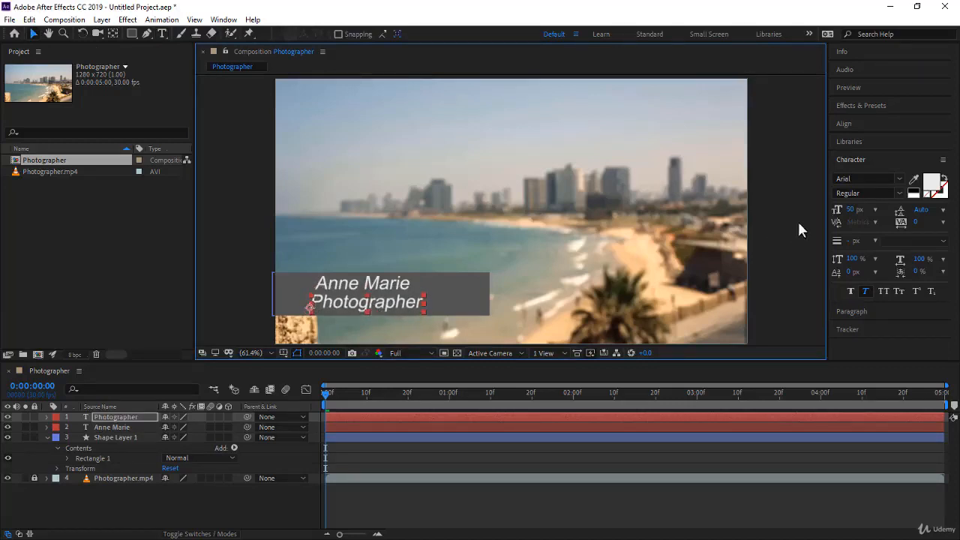
{"action": "left_click", "coordinate": [854, 211]}
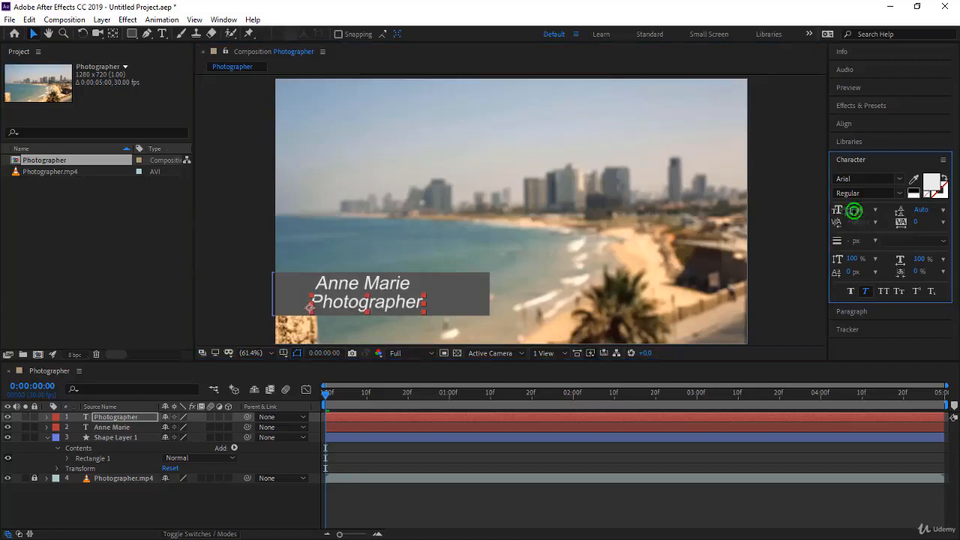
{"action": "left_click_drag", "start_coordinate": [853, 210], "coordinate": [634, 296]}
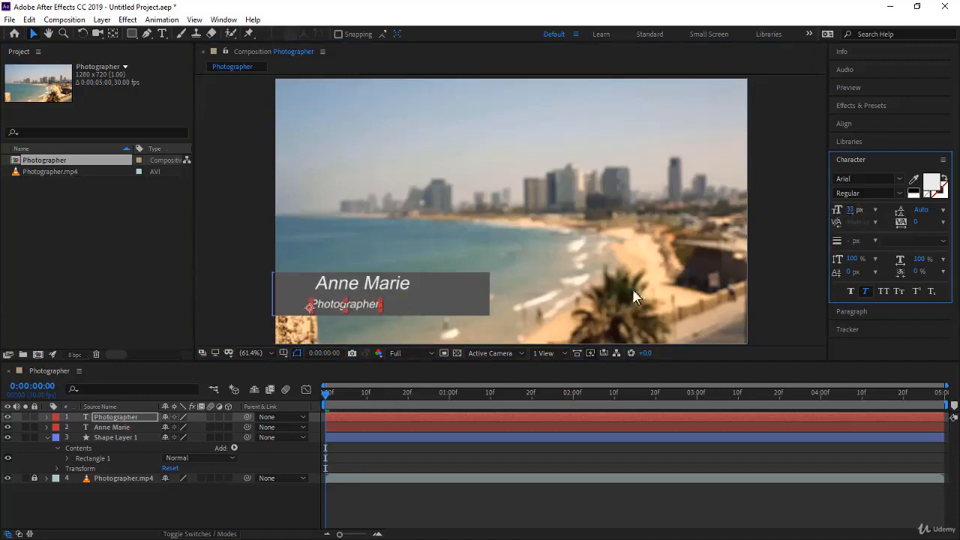
{"action": "left_click_drag", "start_coordinate": [363, 311], "coordinate": [408, 300]}
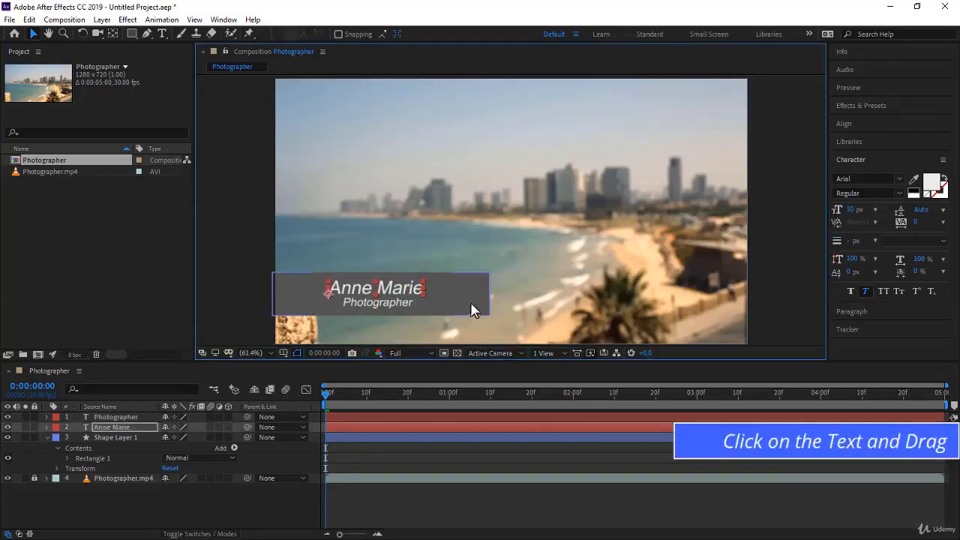
{"action": "left_click", "coordinate": [323, 318]}
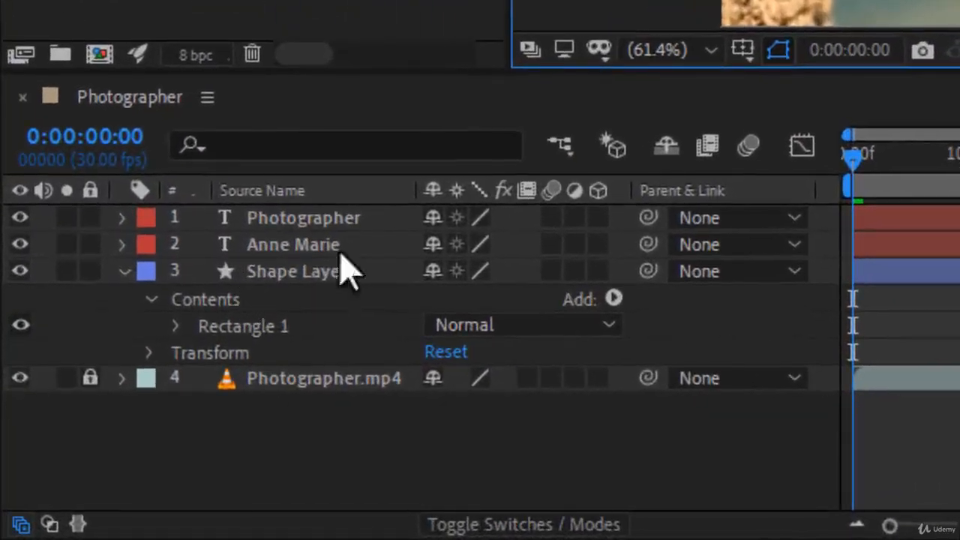
- Expand Shape Layer 1's Transform group and examine its Position, Scale, Rotation and Opacity properties
{"action": "left_click", "coordinate": [119, 438]}
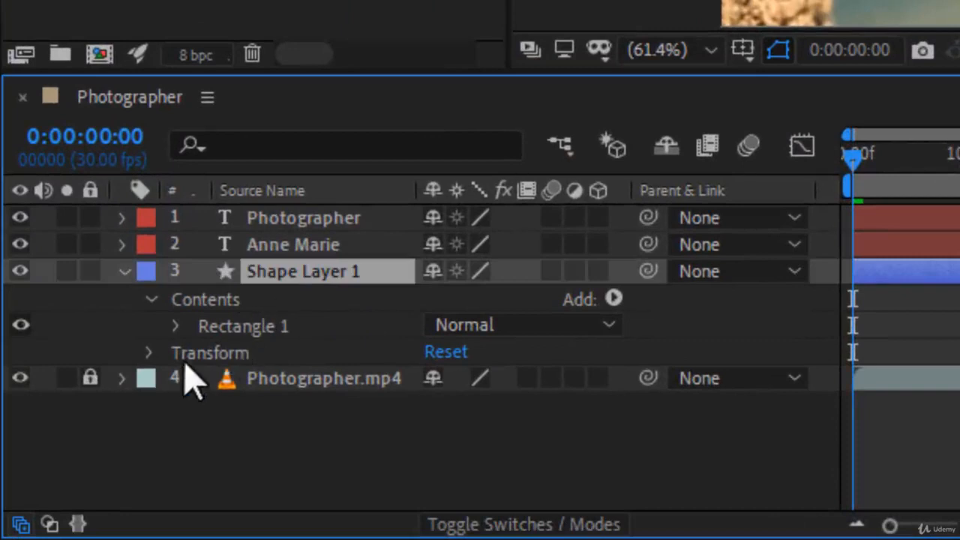
{"action": "left_click", "coordinate": [148, 353]}
{"action": "left_click", "coordinate": [235, 351]}
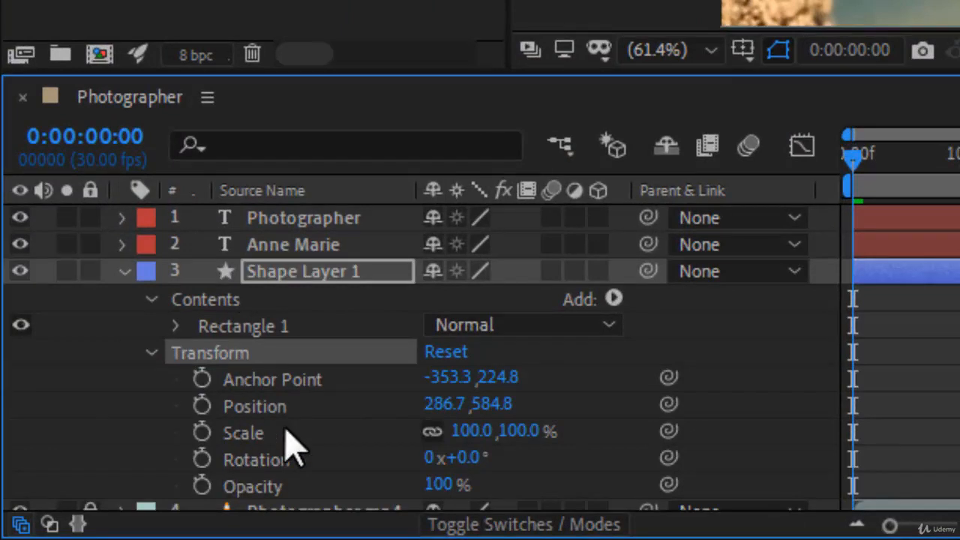
{"action": "left_click", "coordinate": [275, 407]}
{"action": "left_click", "coordinate": [277, 431]}
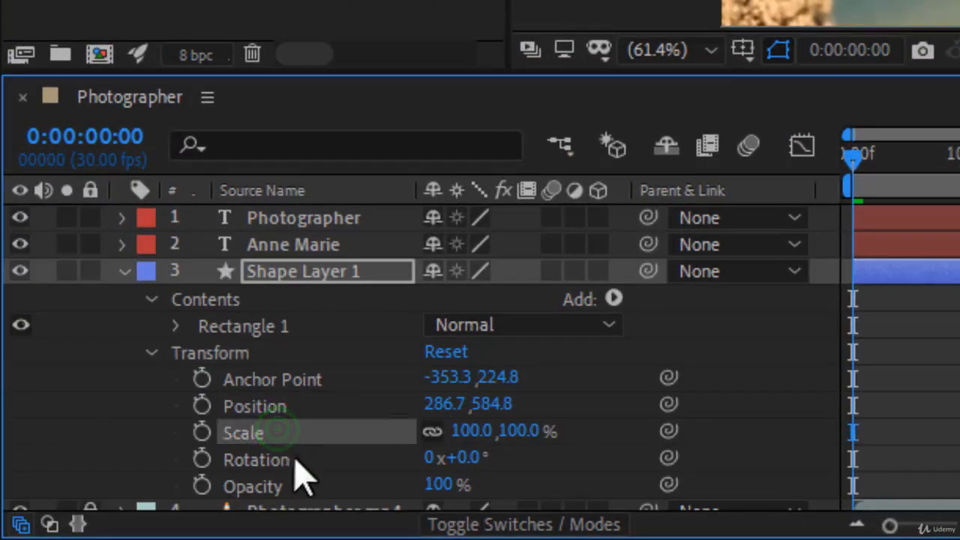
{"action": "left_click", "coordinate": [295, 459]}
{"action": "left_click", "coordinate": [297, 482]}
{"action": "left_click", "coordinate": [282, 405]}
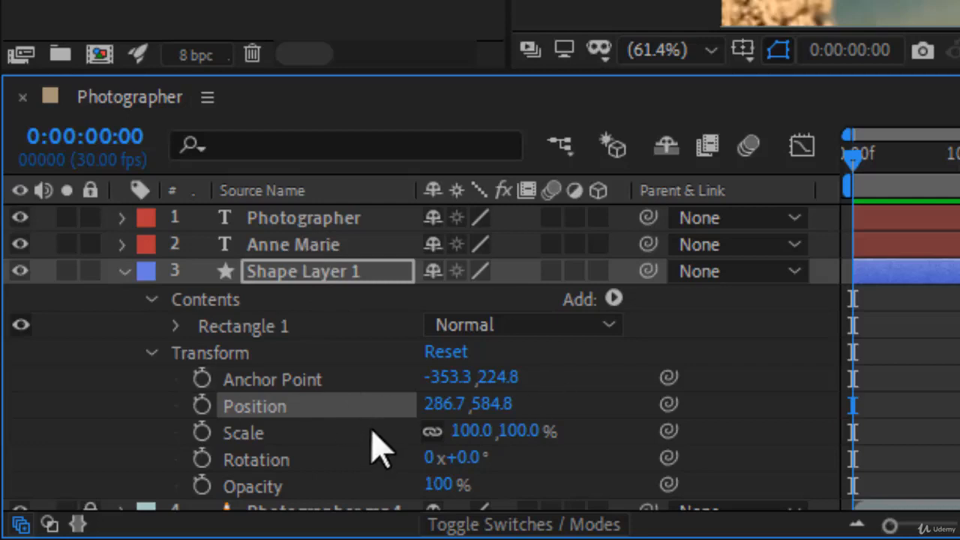
- Select Shape Layer 1 and both text layers together and show only their Position properties
{"action": "left_click", "coordinate": [327, 271]}
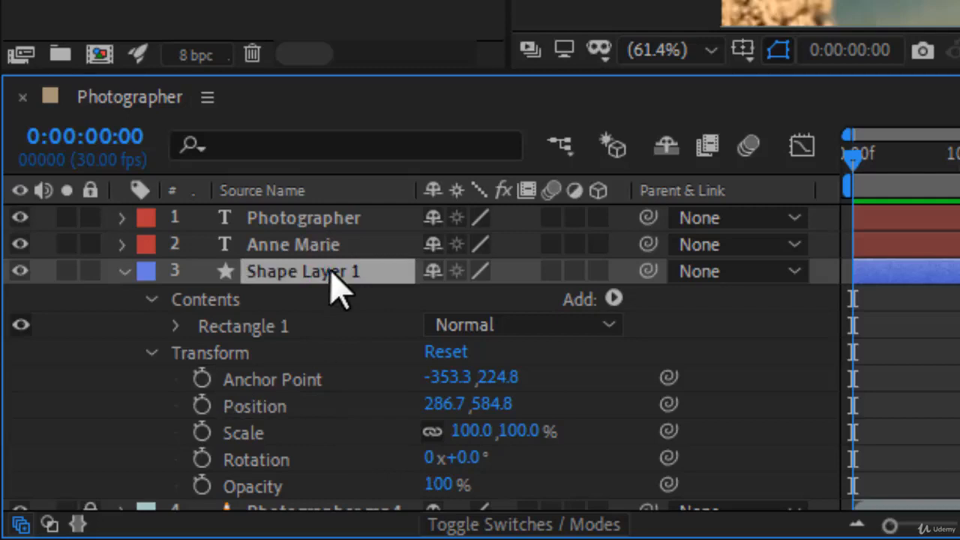
{"action": "left_click", "coordinate": [344, 244], "text": "ctrl"}
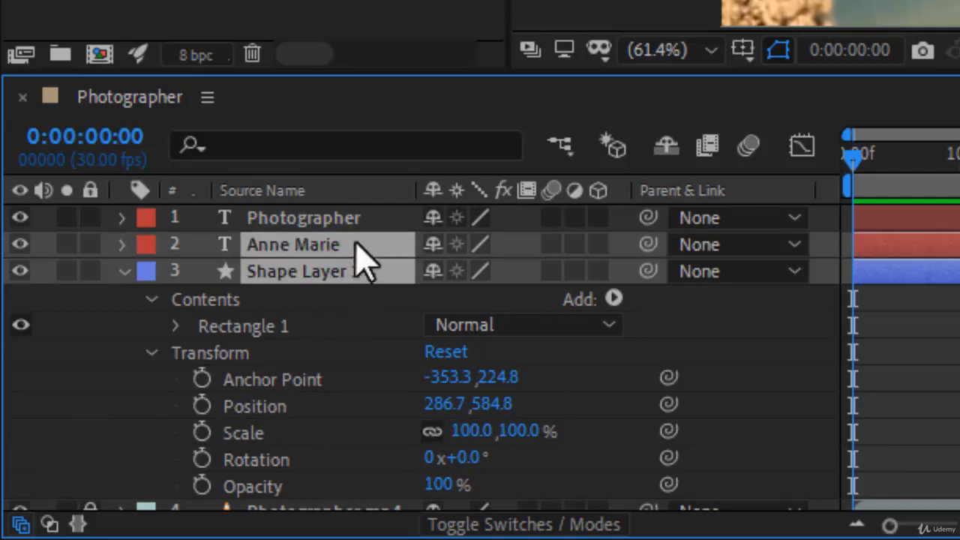
{"action": "left_click", "coordinate": [350, 219], "text": "ctrl"}
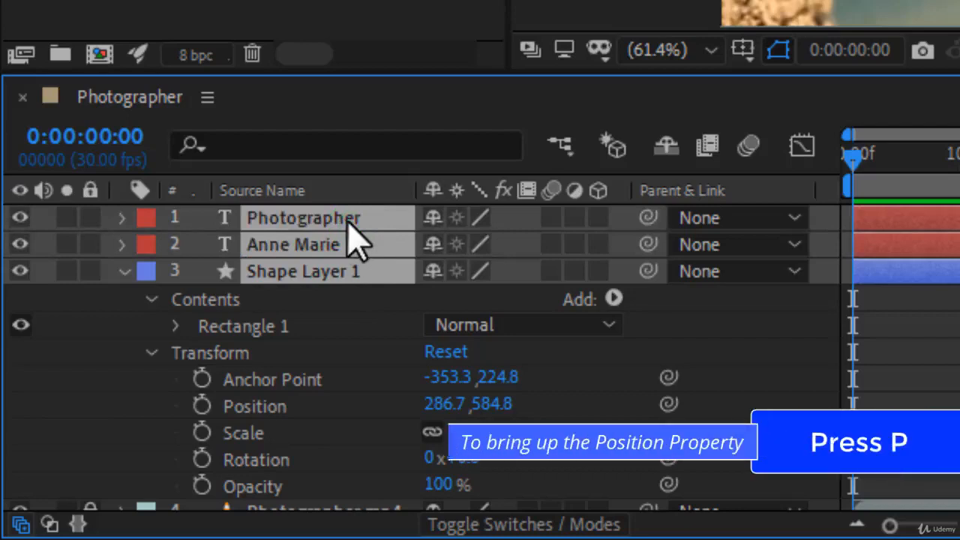
{"action": "key", "text": "p"}
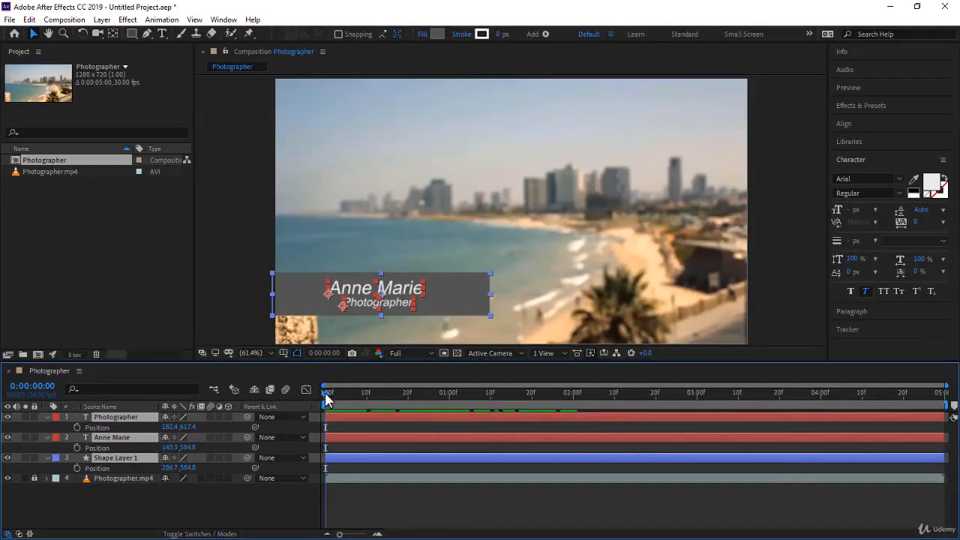
- At 0:00:01:00, shift all three layers beyond the frame's left edge, with the Photographer text's X position at -416.6, and add Position keyframes
{"action": "left_click_drag", "start_coordinate": [324, 391], "coordinate": [448, 402]}
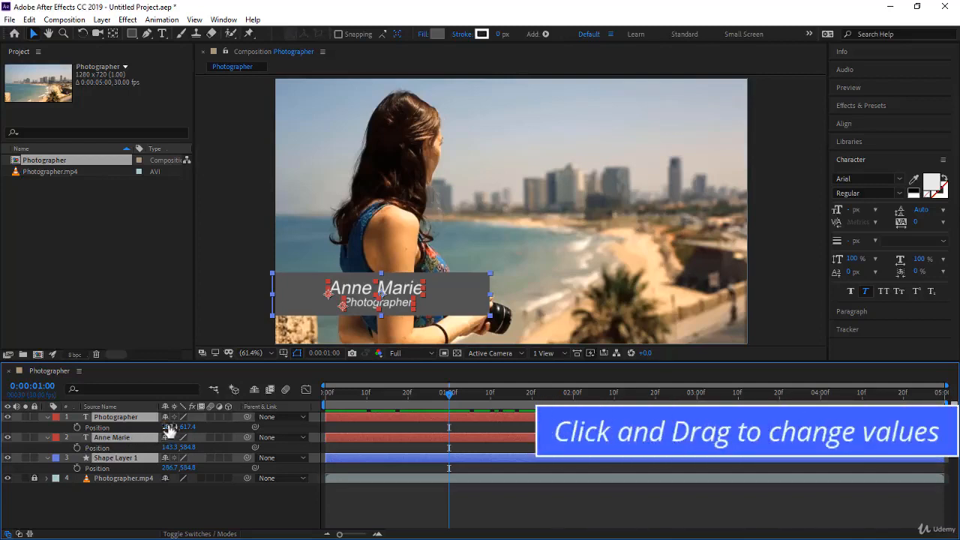
{"action": "mouse_move", "coordinate": [188, 428]}
{"action": "left_mouse_down"}
{"action": "mouse_move", "coordinate": [202, 434]}
{"action": "mouse_move", "coordinate": [179, 439]}
{"action": "left_mouse_up"}
{"action": "mouse_move", "coordinate": [182, 428]}
{"action": "left_mouse_down"}
{"action": "mouse_move", "coordinate": [191, 428]}
{"action": "mouse_move", "coordinate": [136, 426]}
{"action": "mouse_move", "coordinate": [171, 428]}
{"action": "left_mouse_up"}
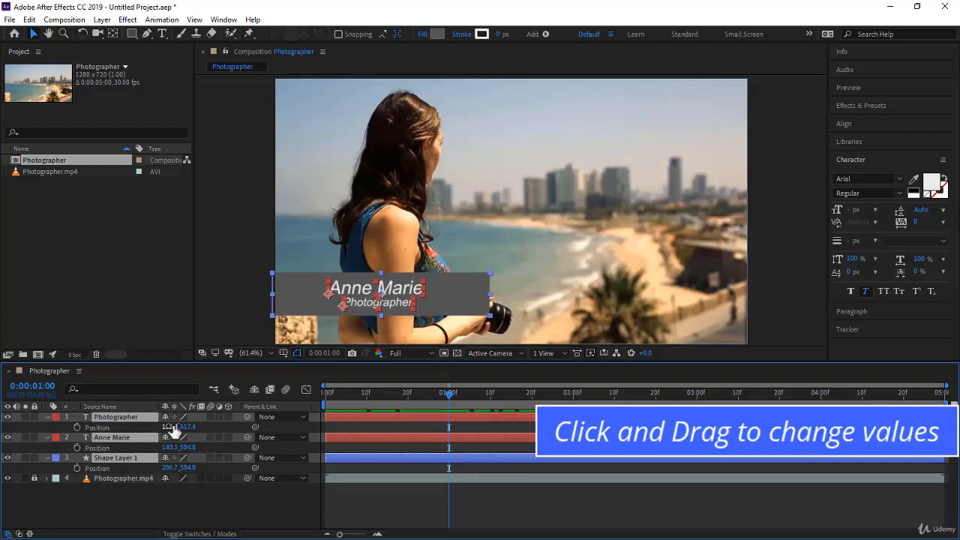
{"action": "left_click_drag", "start_coordinate": [171, 426], "coordinate": [2, 427]}
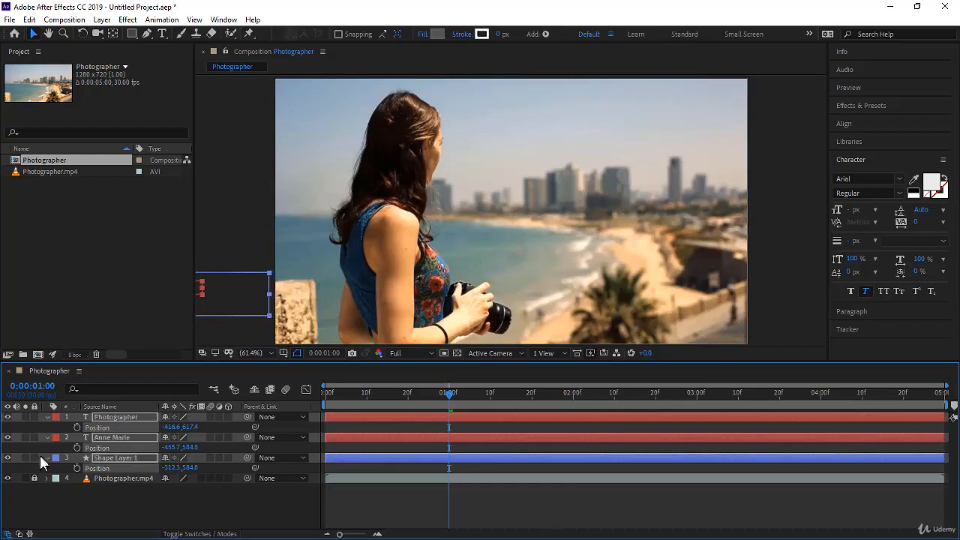
{"action": "left_click", "coordinate": [76, 428]}
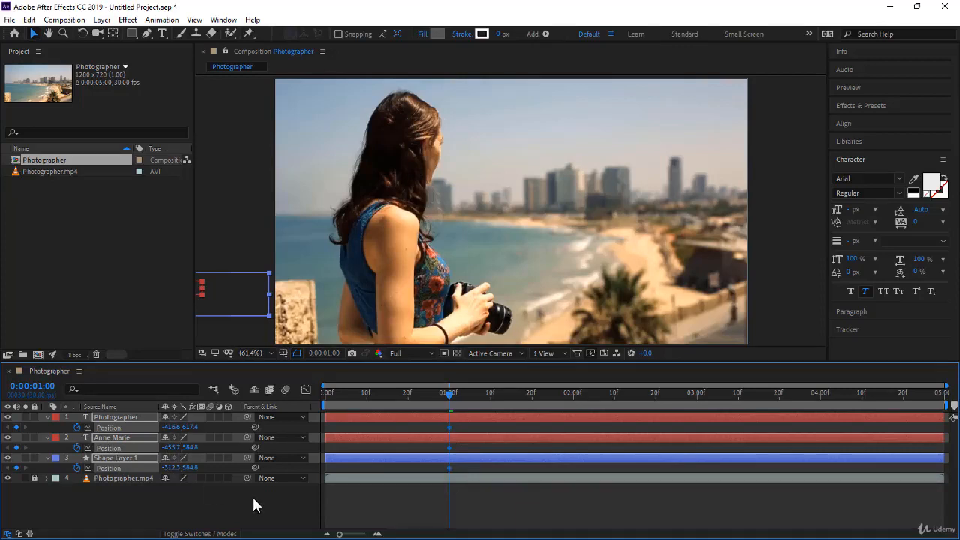
- At 0:00:02:00, slide all three layers back into the frame, with the Photographer text's X position at 182.4
{"action": "left_click", "coordinate": [450, 394]}
{"action": "left_click_drag", "start_coordinate": [450, 392], "coordinate": [574, 402]}
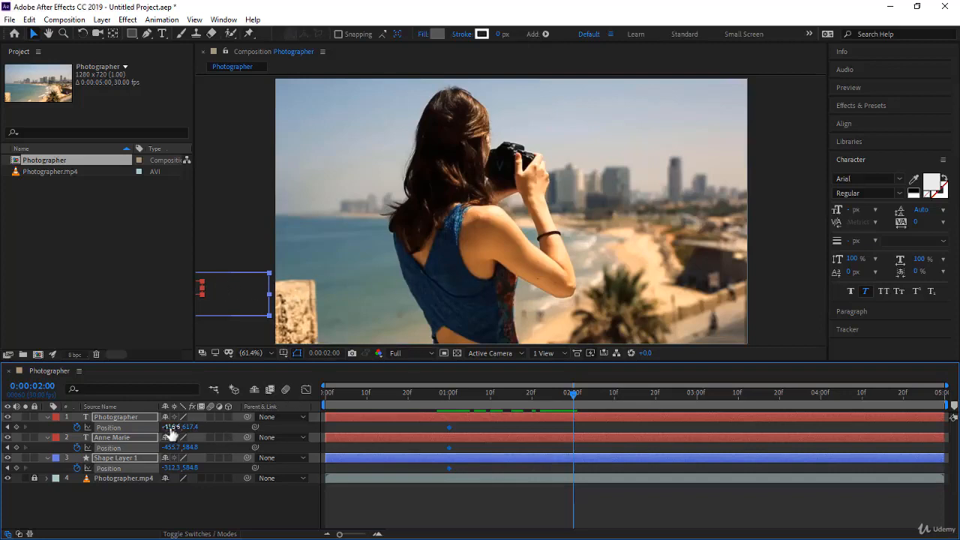
{"action": "left_click_drag", "start_coordinate": [168, 433], "coordinate": [526, 424]}
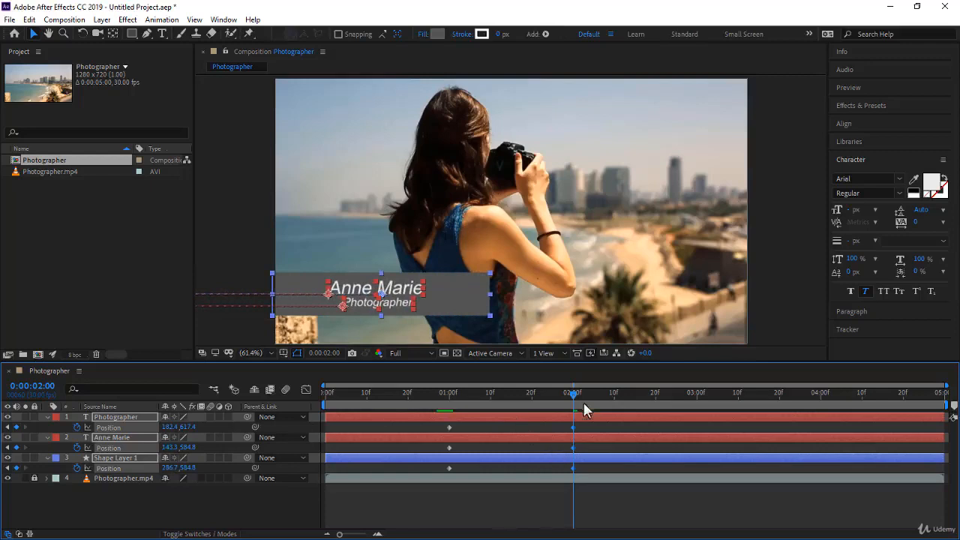
- Scrub and step through the slide-in animation around the 2-second keyframes, and return the playhead to the composition's start
{"action": "left_click_drag", "start_coordinate": [575, 392], "coordinate": [573, 467]}
{"action": "key", "text": "Page_Down"}
{"action": "key", "text": "Page_Down"}
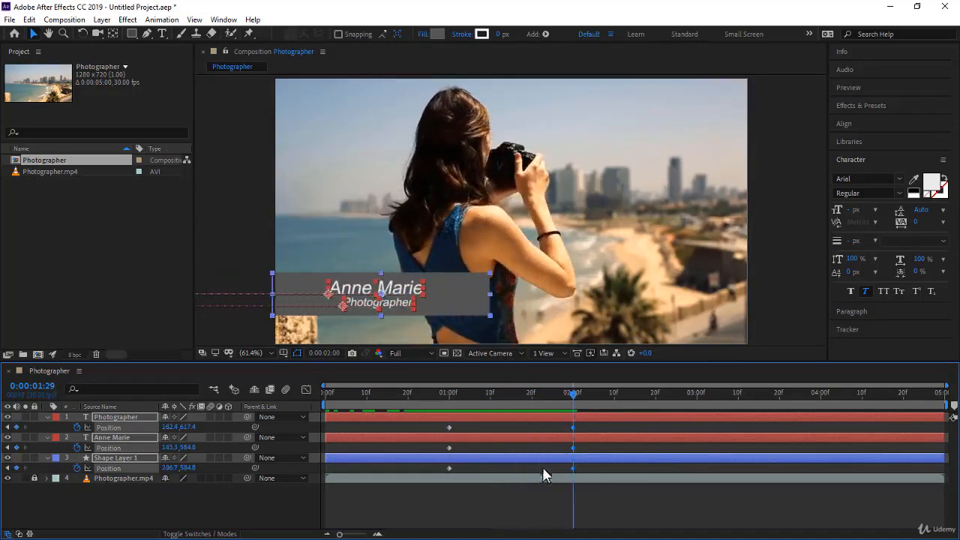
{"action": "key", "text": "Home"}
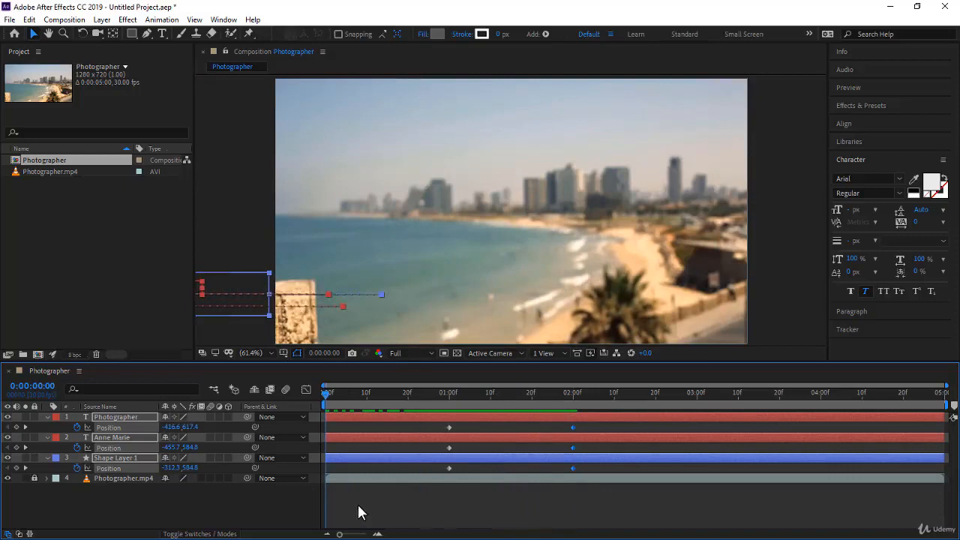
- Deselect all layers and play a preview of the slide-in animation from the composition's start
{"action": "left_click", "coordinate": [356, 513]}
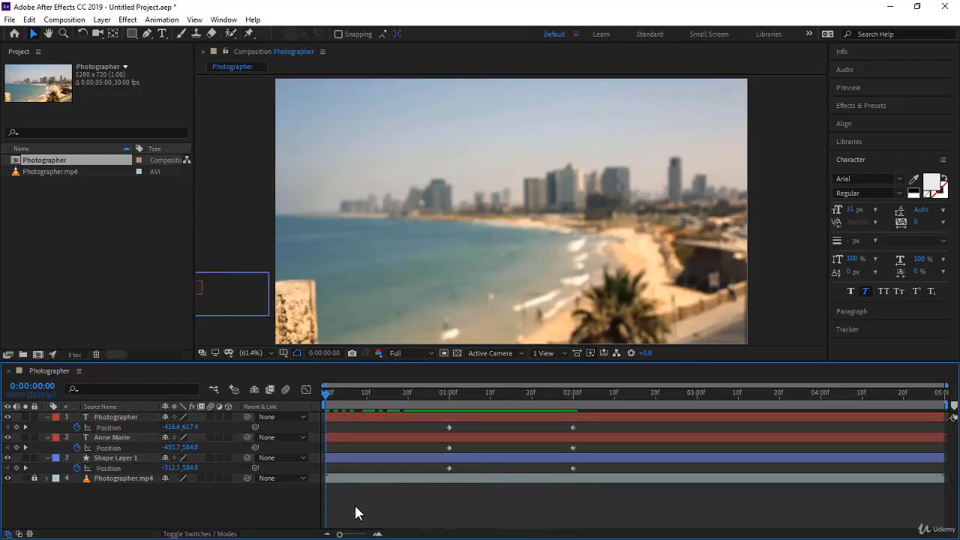
{"action": "key", "text": "space"}
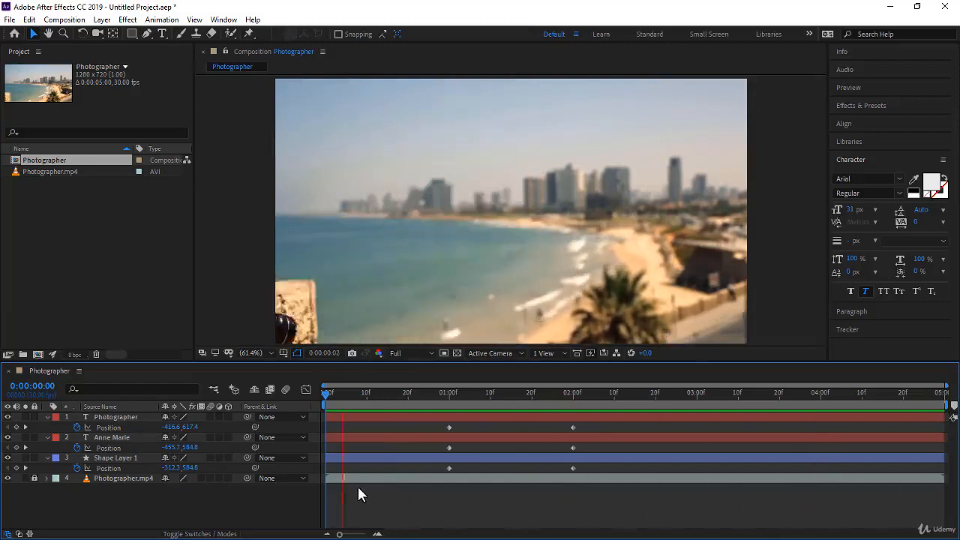
{"action": "key", "text": "space"}
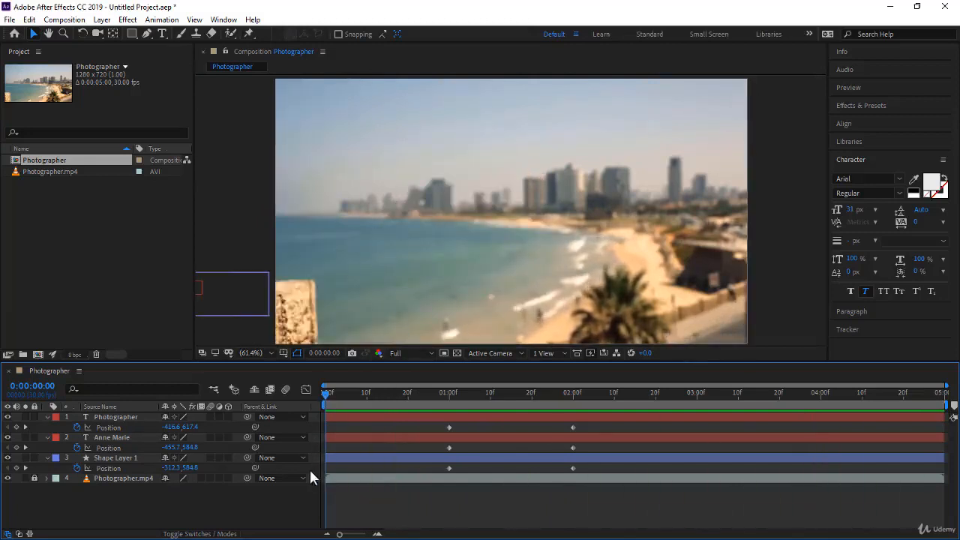
- Delay both text layers so their first Position keyframes fall at 0:00:01:16, leaving Shape Layer 1 in place, and preview from the start
{"action": "left_click_drag", "start_coordinate": [327, 390], "coordinate": [515, 417]}
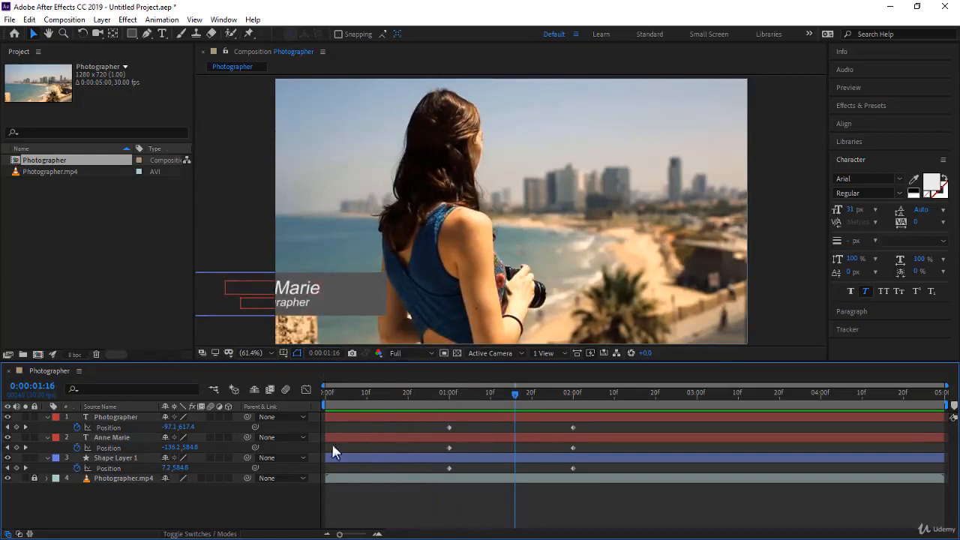
{"action": "left_click", "coordinate": [131, 437]}
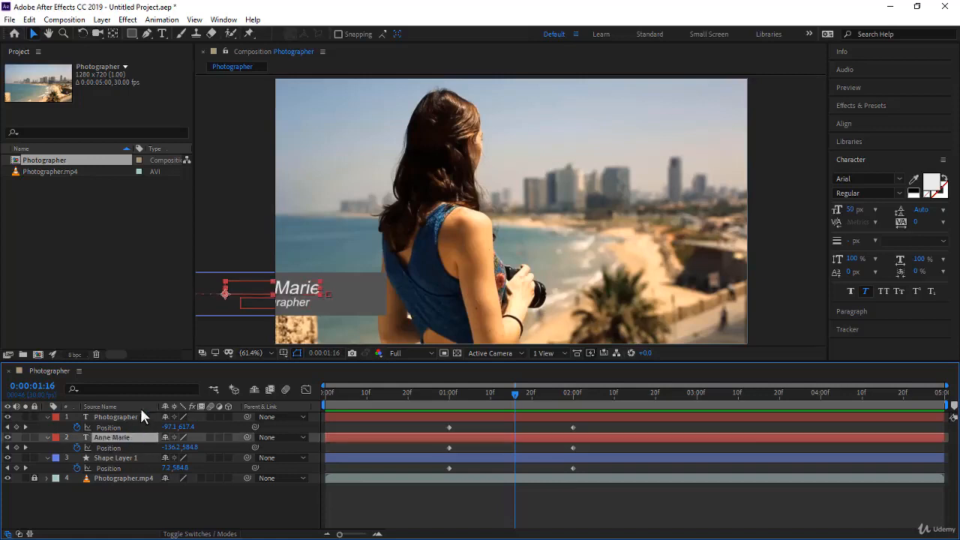
{"action": "left_click", "coordinate": [141, 413]}
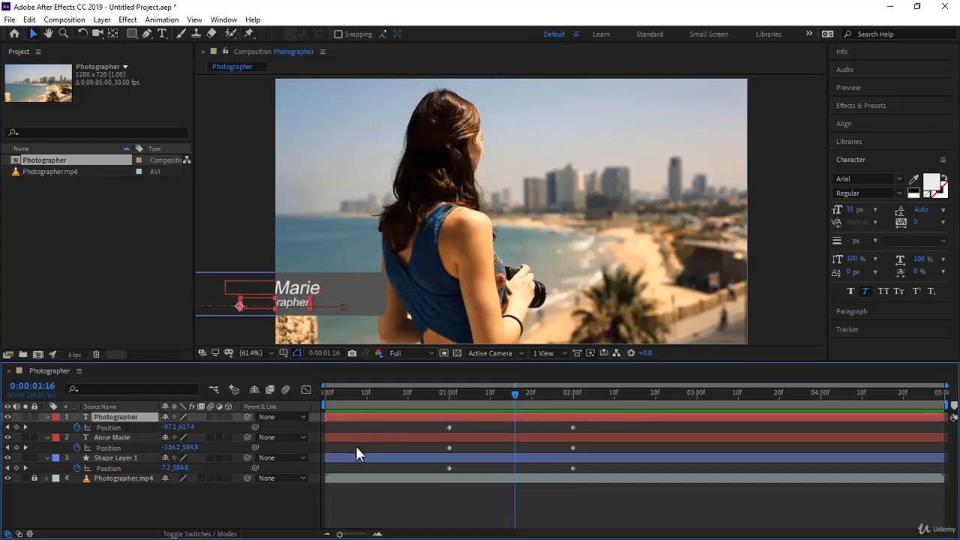
{"action": "left_click", "coordinate": [328, 437]}
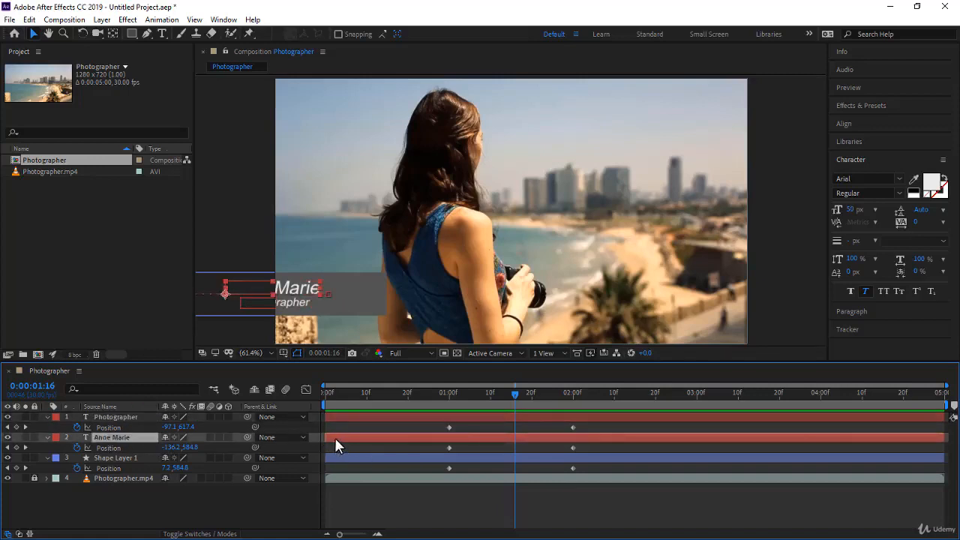
{"action": "left_click_drag", "start_coordinate": [334, 437], "coordinate": [400, 438]}
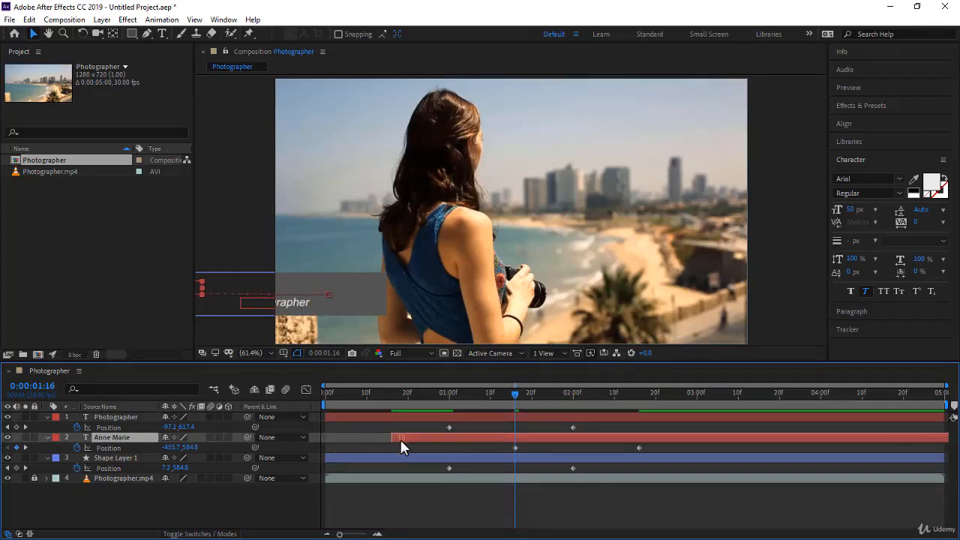
{"action": "left_click", "coordinate": [374, 418]}
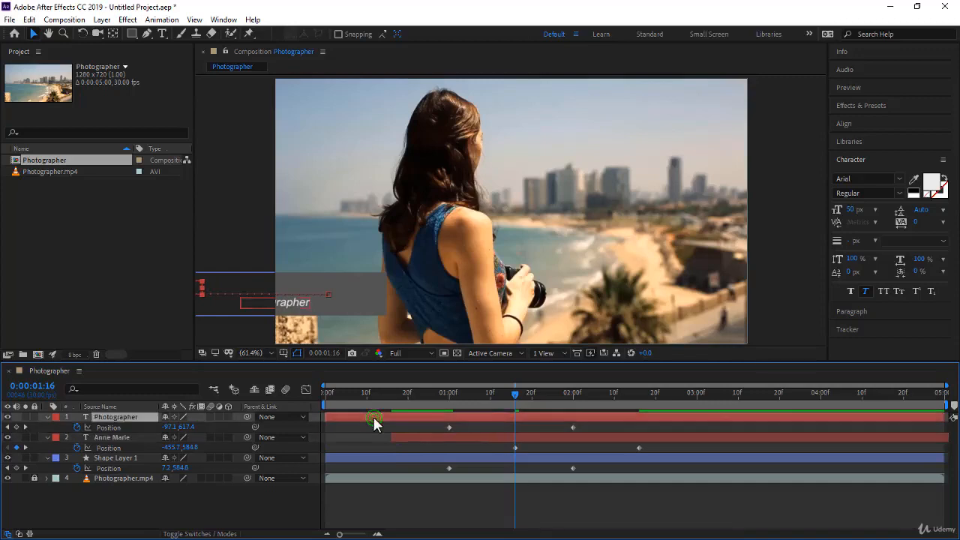
{"action": "left_click_drag", "start_coordinate": [374, 418], "coordinate": [440, 429]}
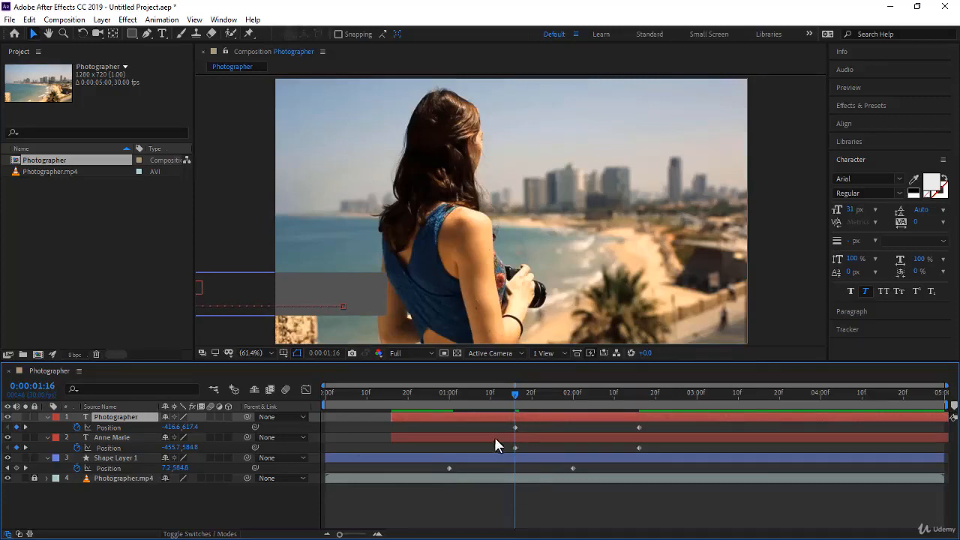
{"action": "left_click_drag", "start_coordinate": [485, 392], "coordinate": [312, 411]}
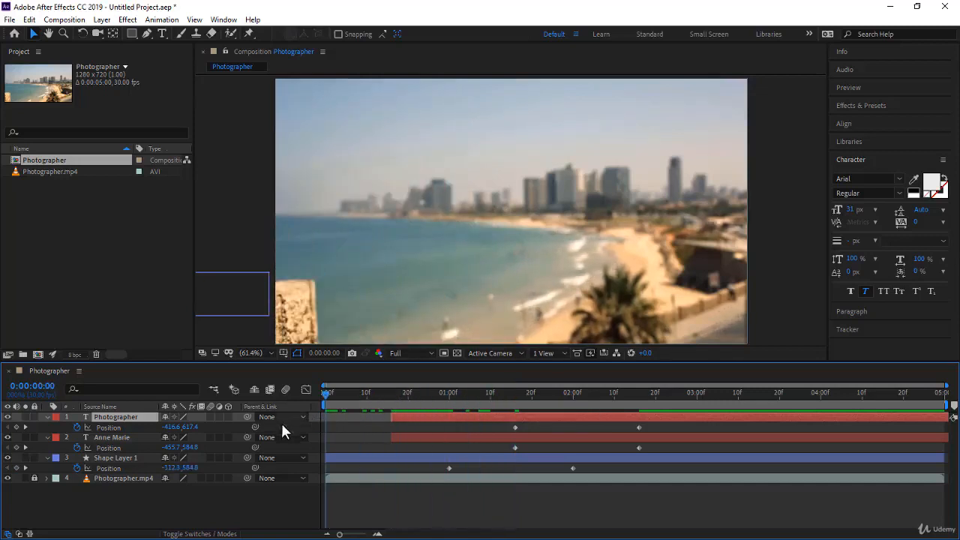
{"action": "key", "text": "space"}
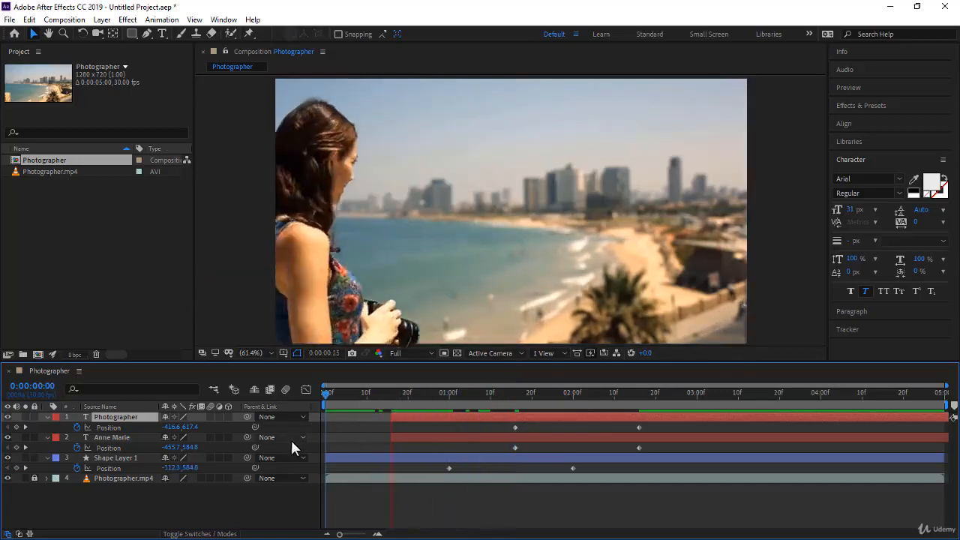